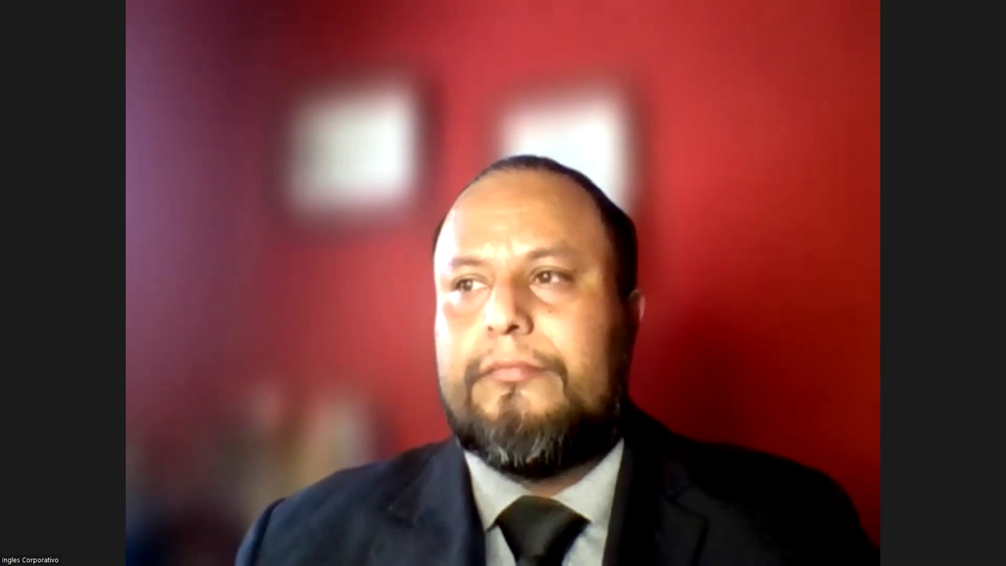
Step: Scroll to bring the shared Excel workbook Libro1, with the empty sheet Hoja7, into view
{"action": "scroll", "coordinate": [55, 181], "scroll_direction": "up", "scroll_amount": 2}
{"action": "scroll", "coordinate": [56, 182], "scroll_direction": "up", "scroll_amount": 3}
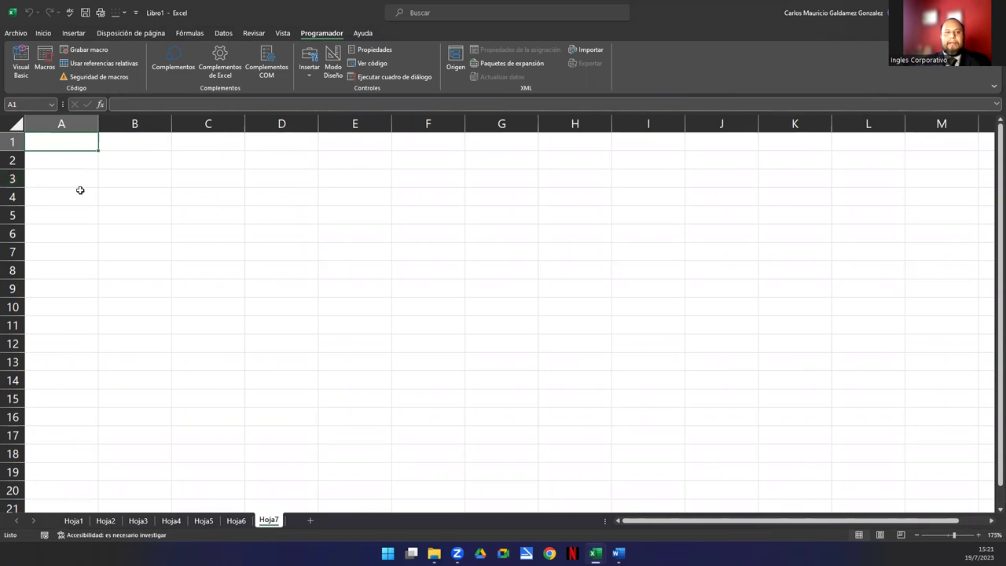
Step: Start recording a macro named ColorFuente, stored in This Workbook
{"action": "left_click", "coordinate": [75, 49]}
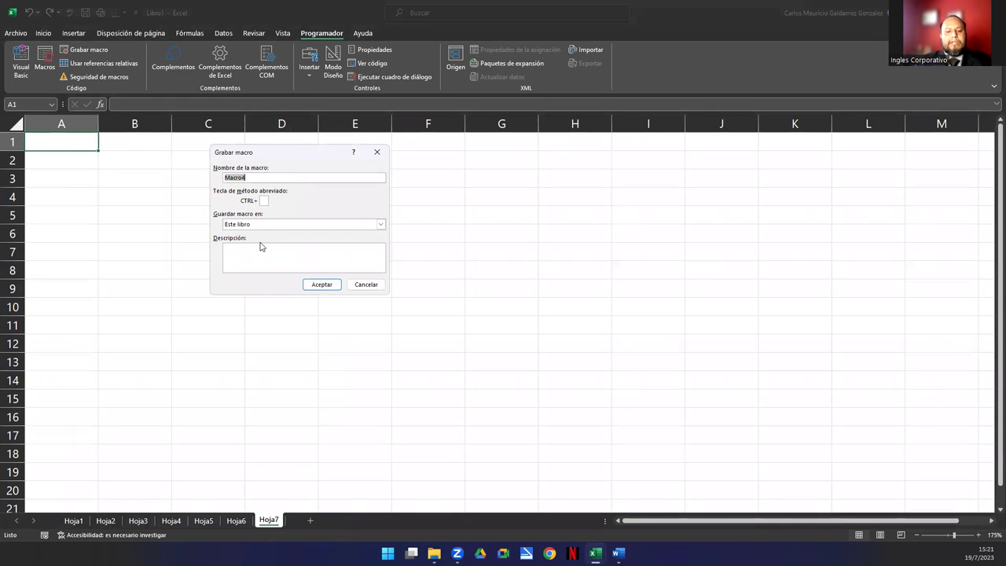
{"action": "type", "text": "Color"}
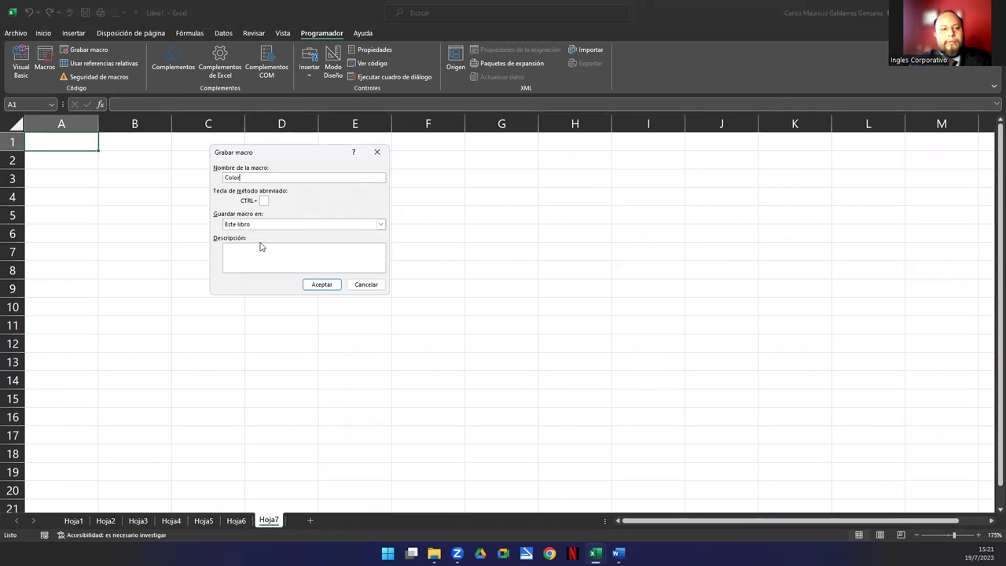
{"action": "type", "text": "Fuente"}
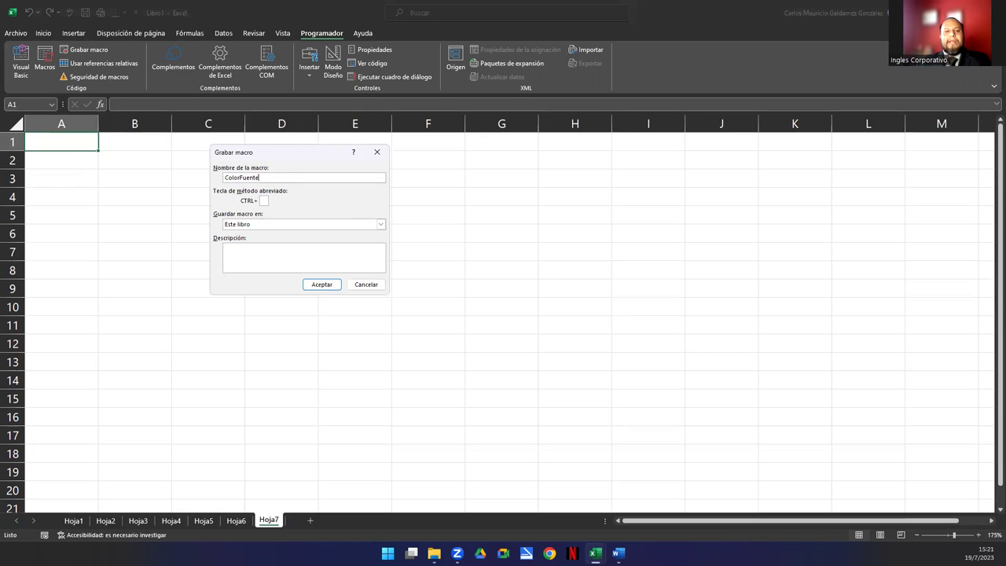
{"action": "left_click", "coordinate": [314, 287]}
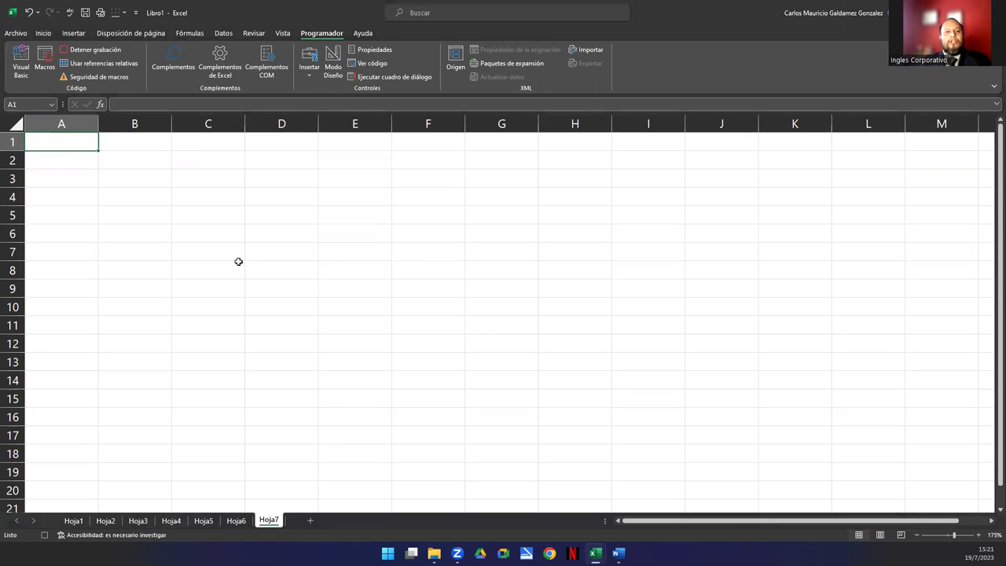
Step: Set cell A1's font colour to Red from the Font Color choices while the macro records
{"action": "left_click", "coordinate": [45, 33]}
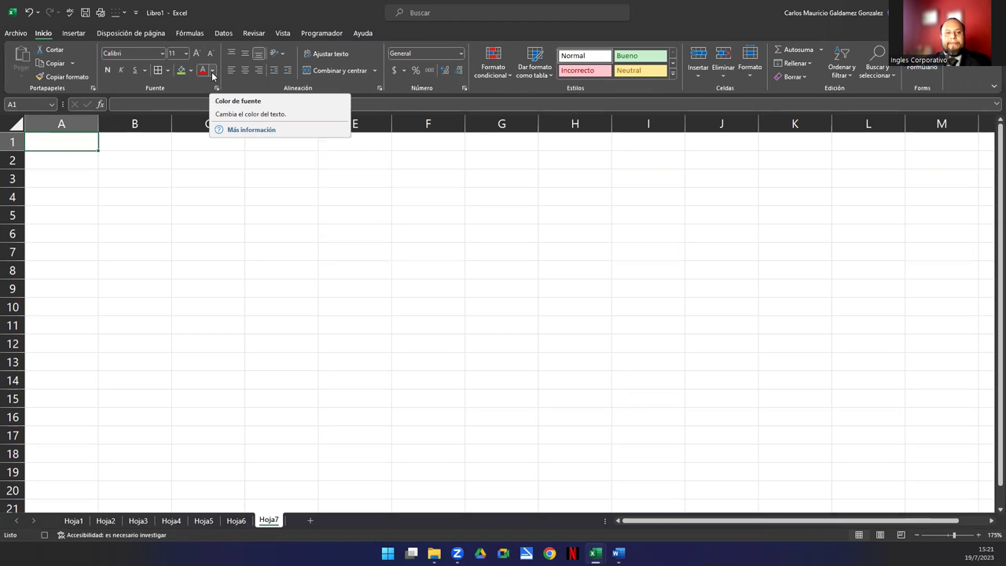
{"action": "left_click", "coordinate": [212, 71]}
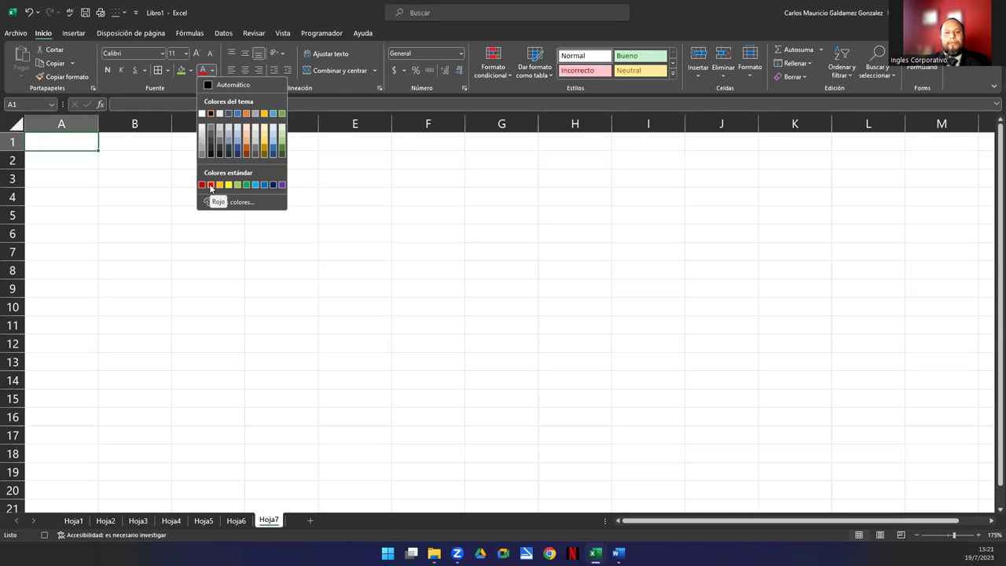
{"action": "left_click", "coordinate": [210, 185]}
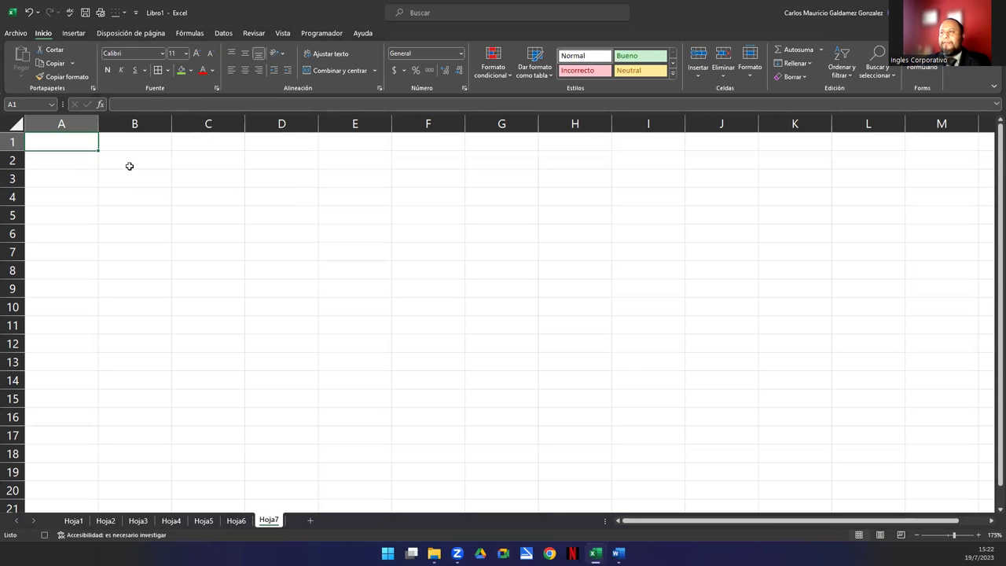
{"action": "left_click", "coordinate": [323, 36]}
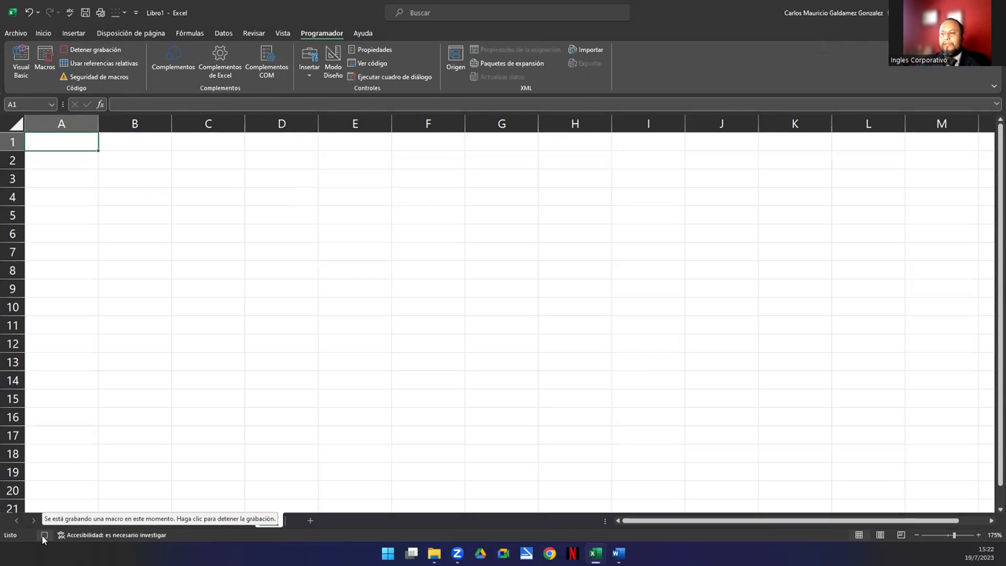
Step: Stop recording and open the ColorFuente macro's code in the Visual Basic editor
{"action": "left_click", "coordinate": [44, 535]}
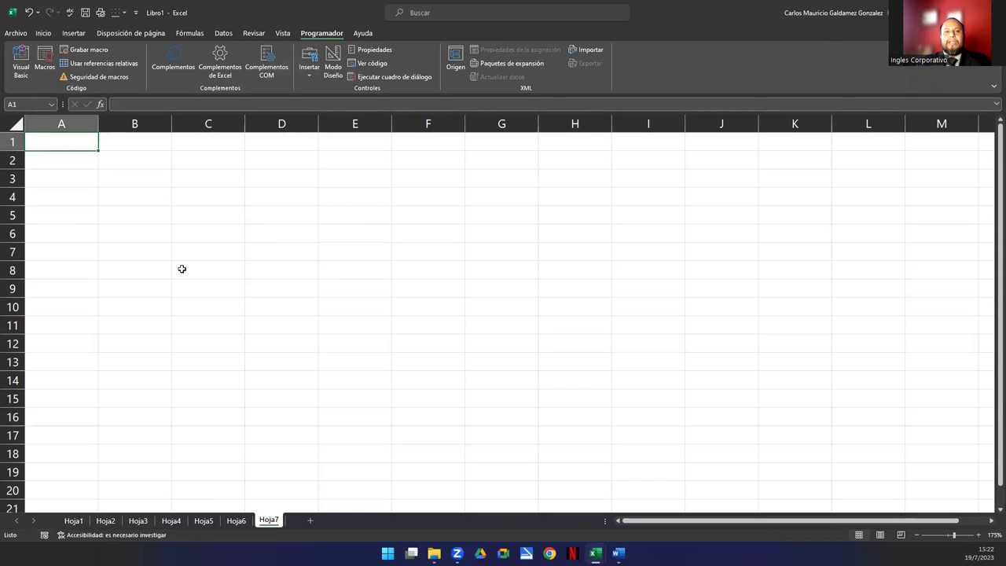
{"action": "left_click", "coordinate": [46, 69]}
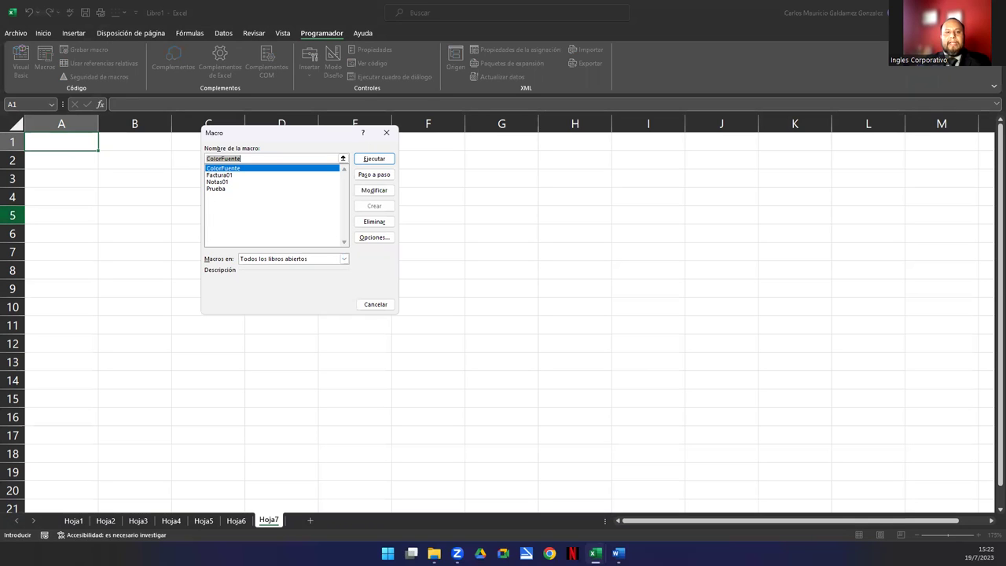
{"action": "left_click", "coordinate": [227, 169]}
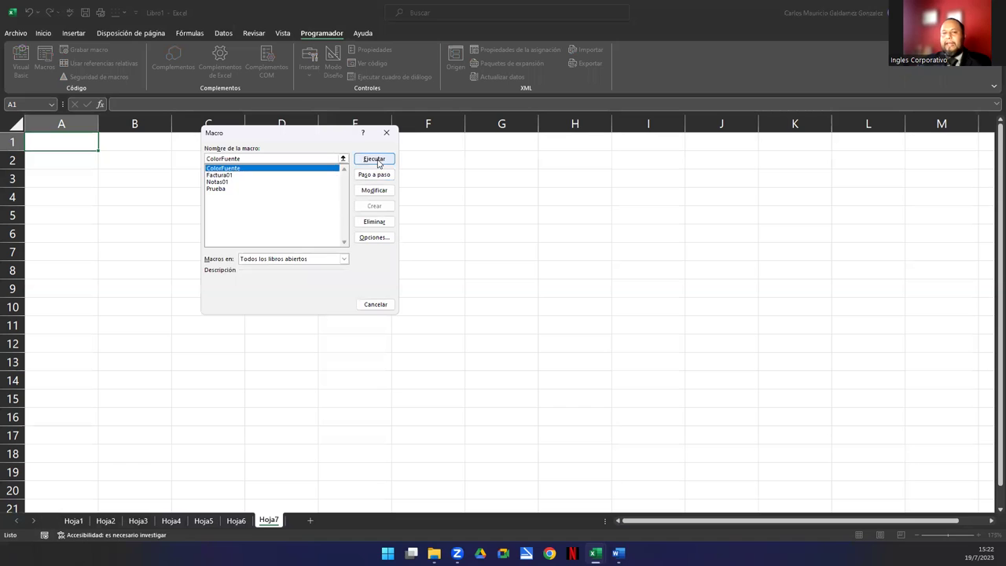
{"action": "left_click", "coordinate": [385, 192]}
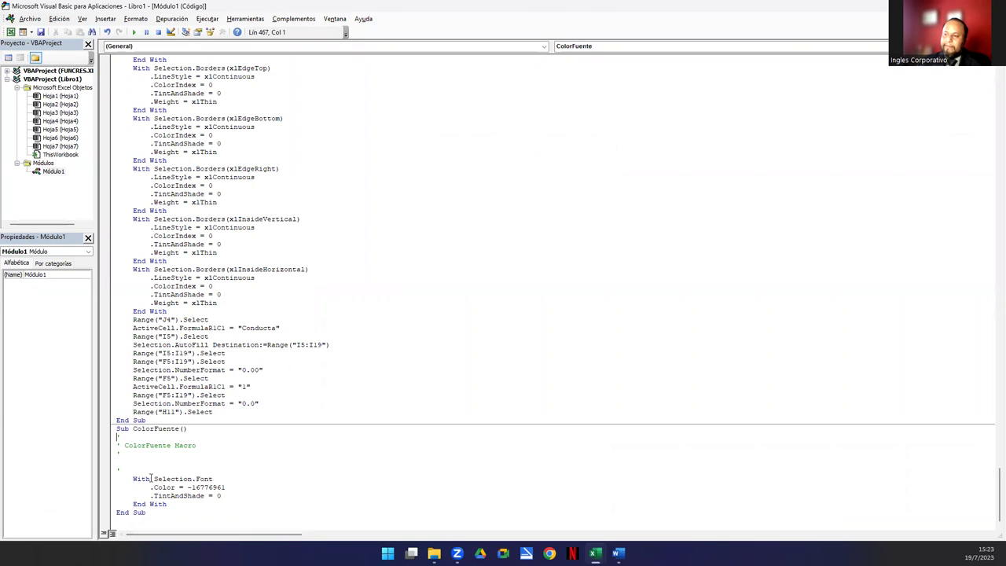
Step: Add blank lines after End Sub, then highlight Selection.Font and the With…End With block
{"action": "key", "text": "Return"}
{"action": "key", "text": "Return"}
{"action": "key", "text": "Return"}
{"action": "key", "text": "Return"}
{"action": "key", "text": "Return"}
{"action": "key", "text": "Return"}
{"action": "key", "text": "Return"}
{"action": "key", "text": "Return"}
{"action": "key", "text": "Return"}
{"action": "key", "text": "Return"}
{"action": "key", "text": "Return"}
{"action": "key", "text": "Return"}
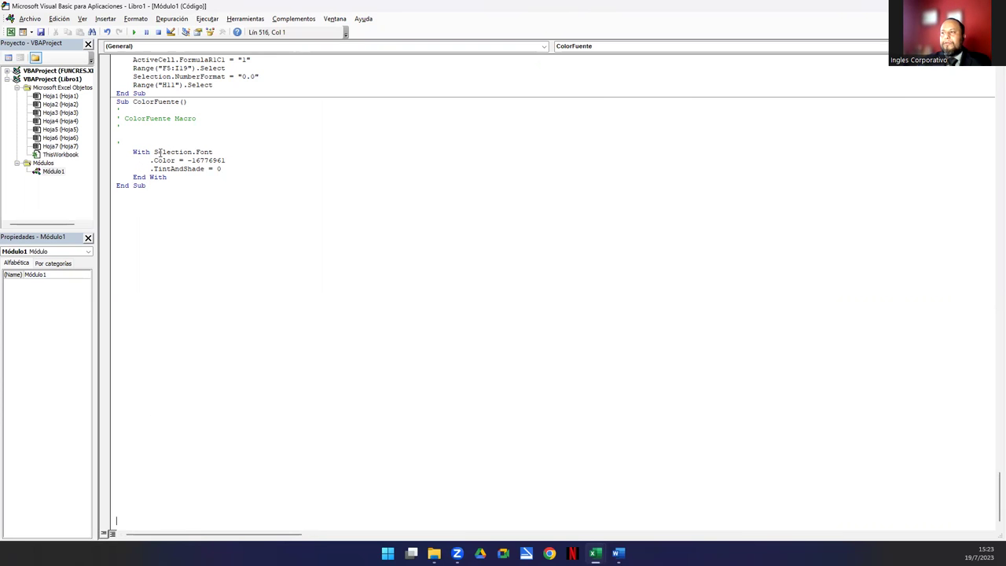
{"action": "left_click_drag", "start_coordinate": [155, 152], "coordinate": [213, 151]}
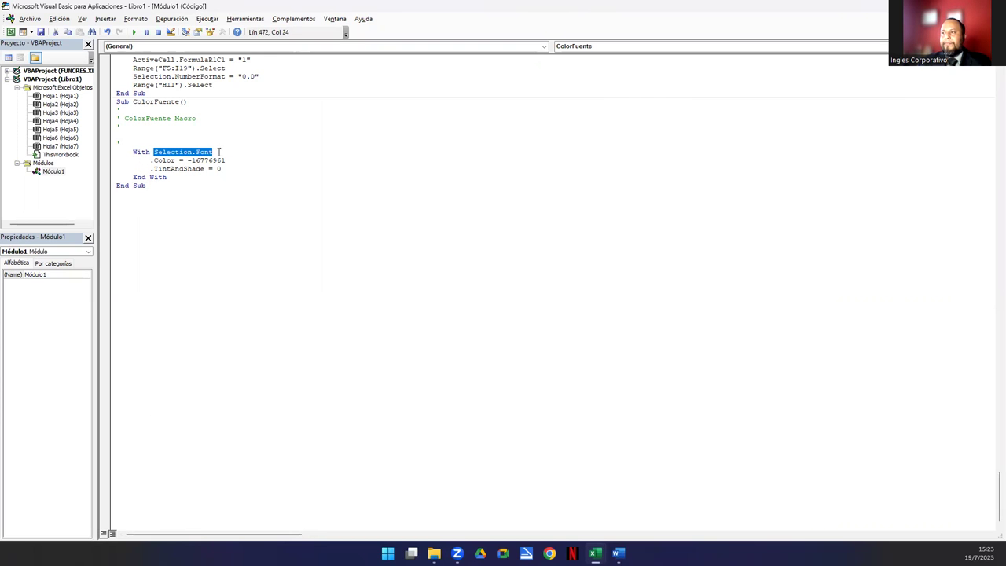
{"action": "left_click", "coordinate": [136, 154]}
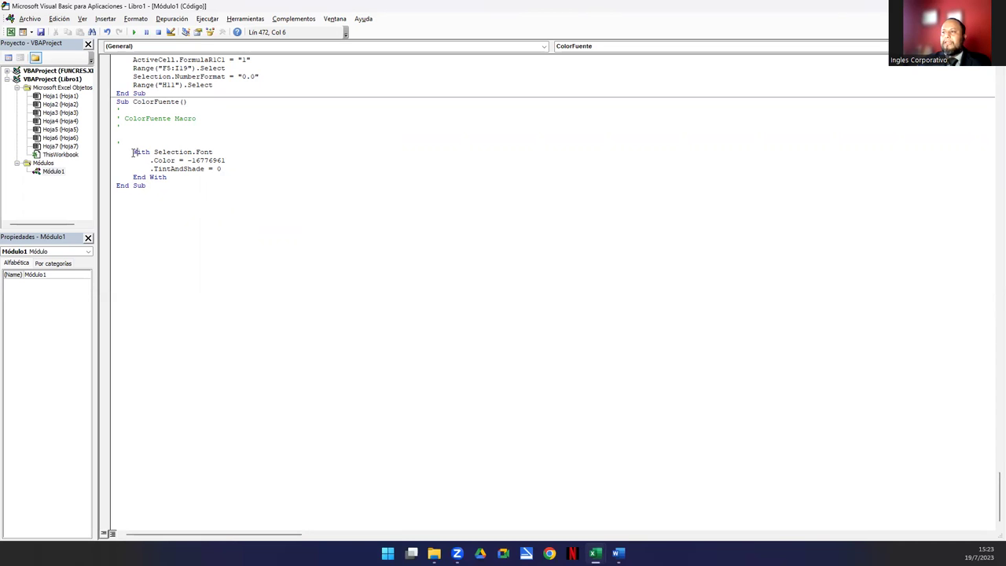
{"action": "left_click_drag", "start_coordinate": [133, 152], "coordinate": [167, 177]}
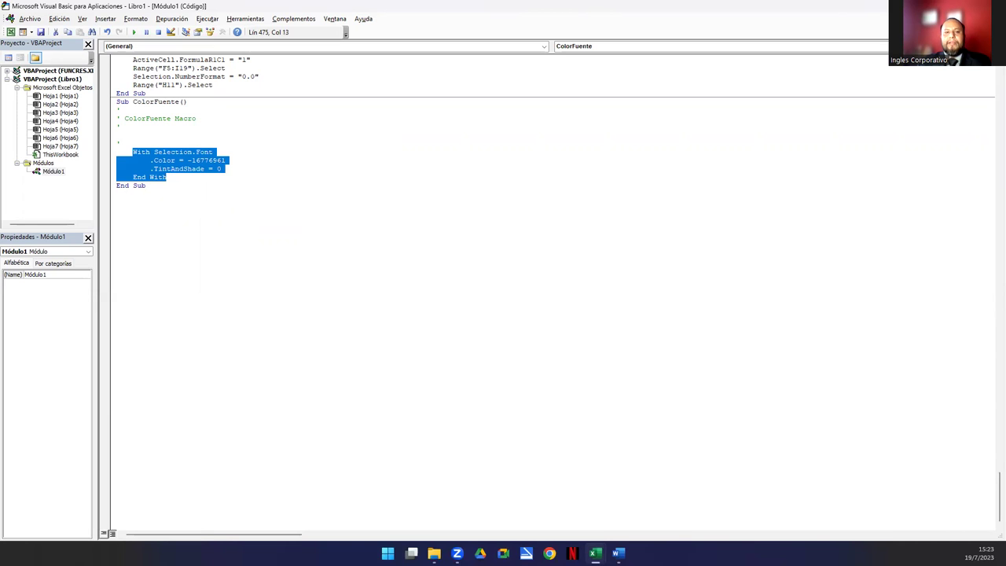
{"action": "left_click", "coordinate": [173, 181]}
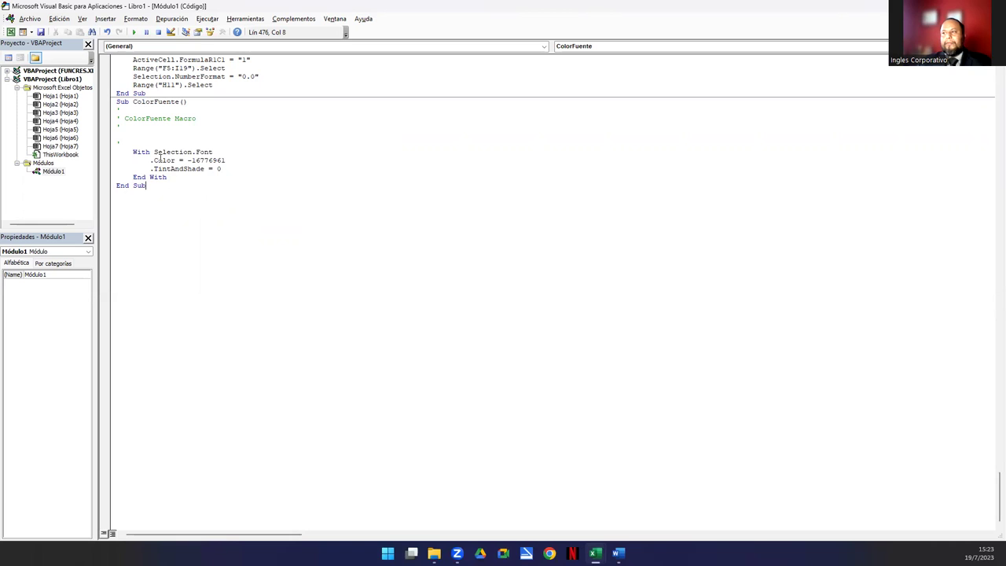
Step: Highlight the words Selection and Font in the With Selection.Font line in turn
{"action": "left_click_drag", "start_coordinate": [154, 151], "coordinate": [180, 151]}
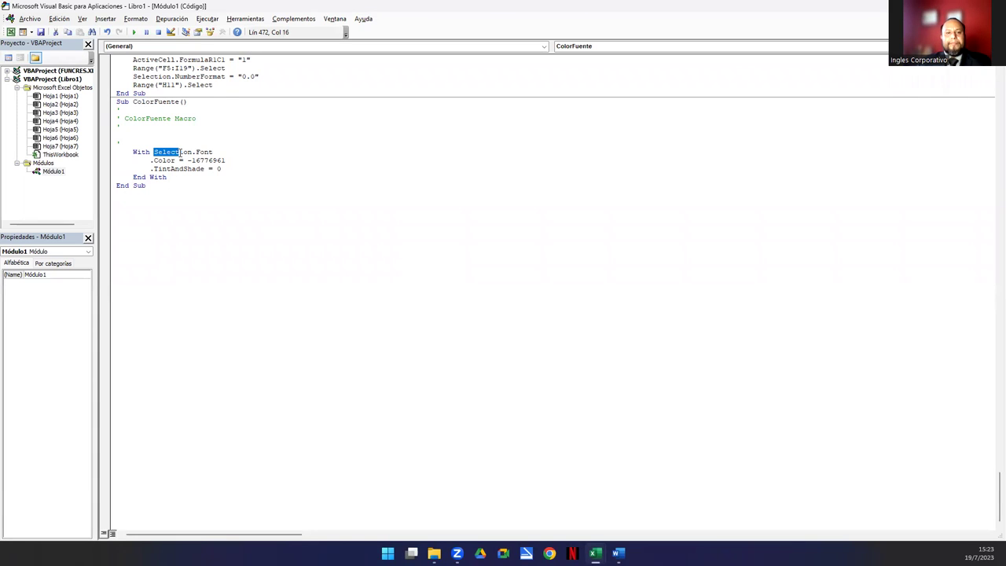
{"action": "left_click_drag", "start_coordinate": [195, 152], "coordinate": [214, 152]}
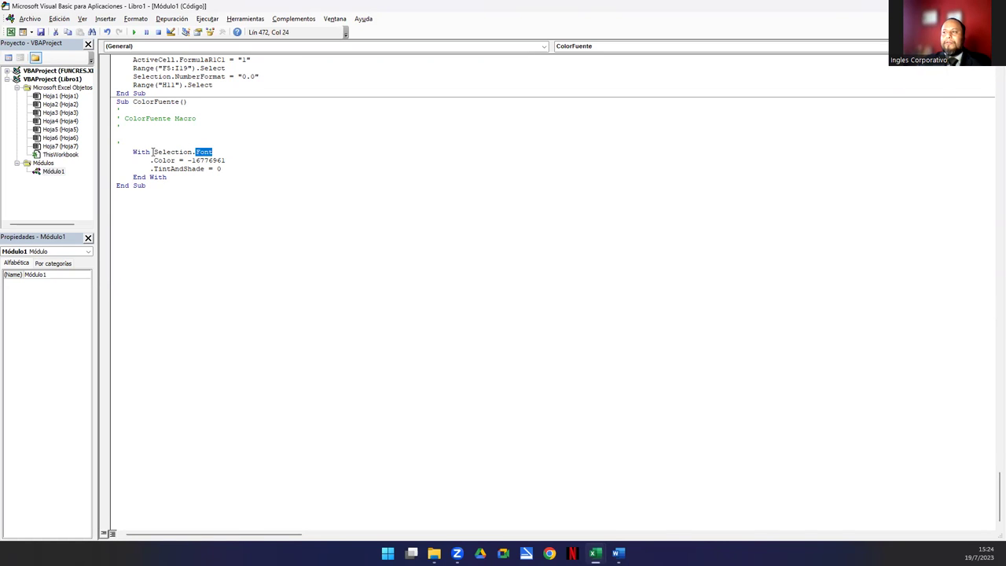
{"action": "left_click_drag", "start_coordinate": [153, 152], "coordinate": [212, 152]}
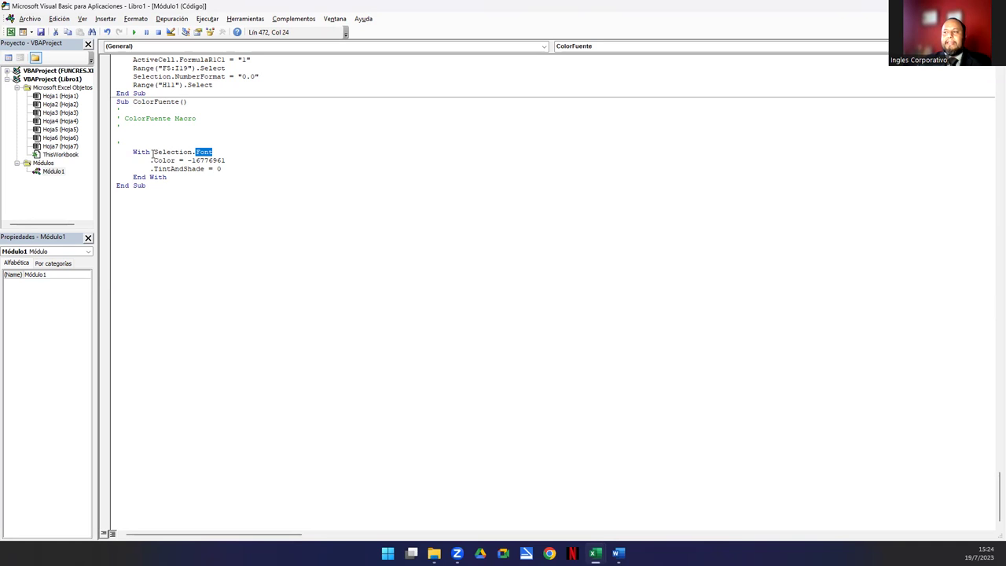
{"action": "left_click_drag", "start_coordinate": [153, 151], "coordinate": [193, 151]}
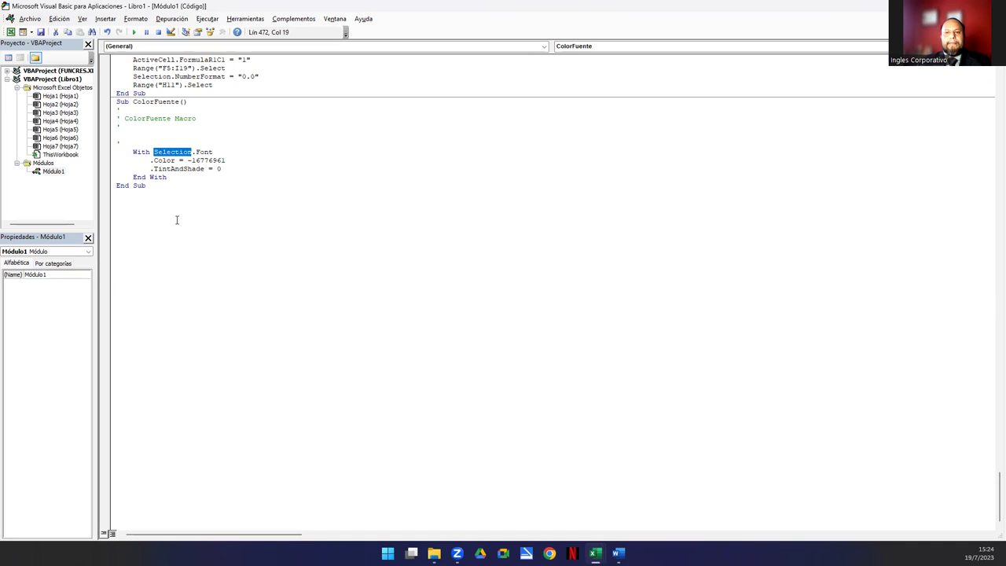
{"action": "left_click_drag", "start_coordinate": [195, 152], "coordinate": [213, 152]}
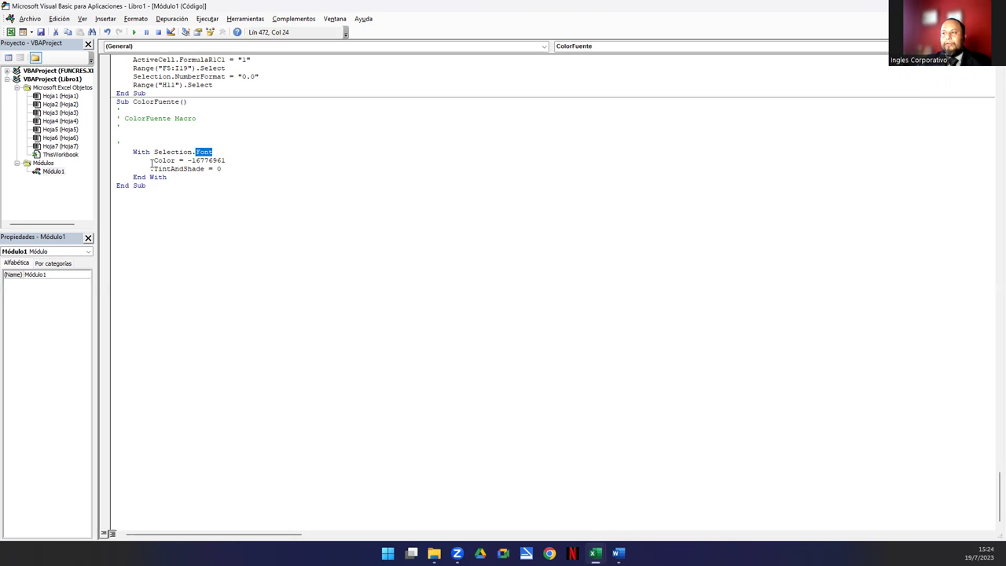
Step: Highlight .Color and its value -16776961, then return to the Excel workbook
{"action": "left_click_drag", "start_coordinate": [150, 161], "coordinate": [175, 160]}
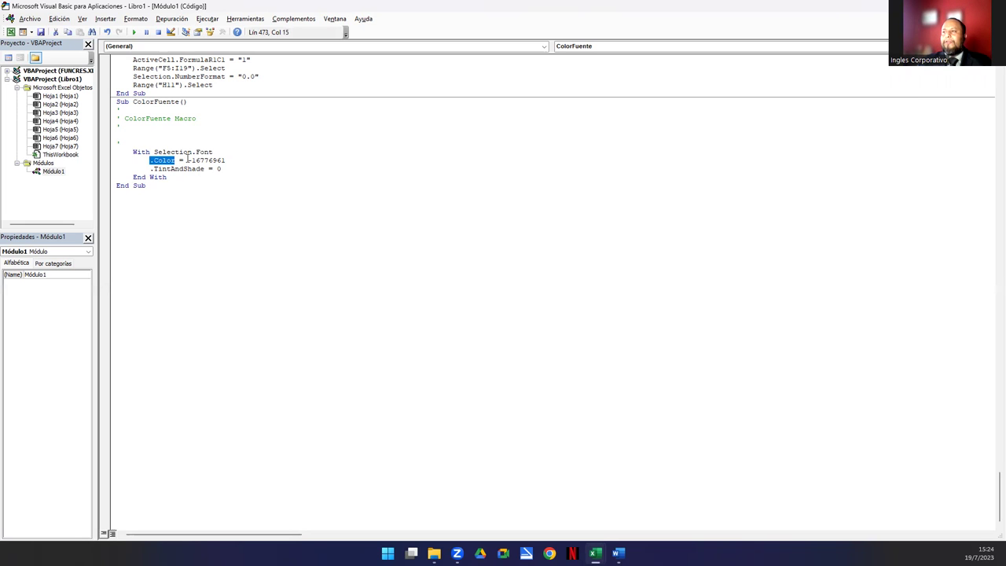
{"action": "left_click_drag", "start_coordinate": [187, 160], "coordinate": [228, 161]}
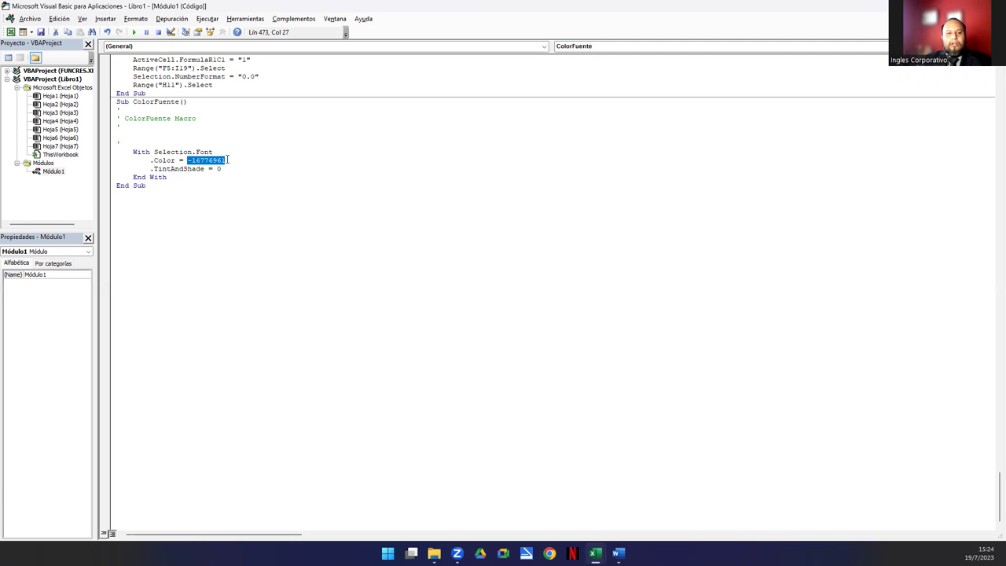
{"action": "left_click", "coordinate": [225, 169]}
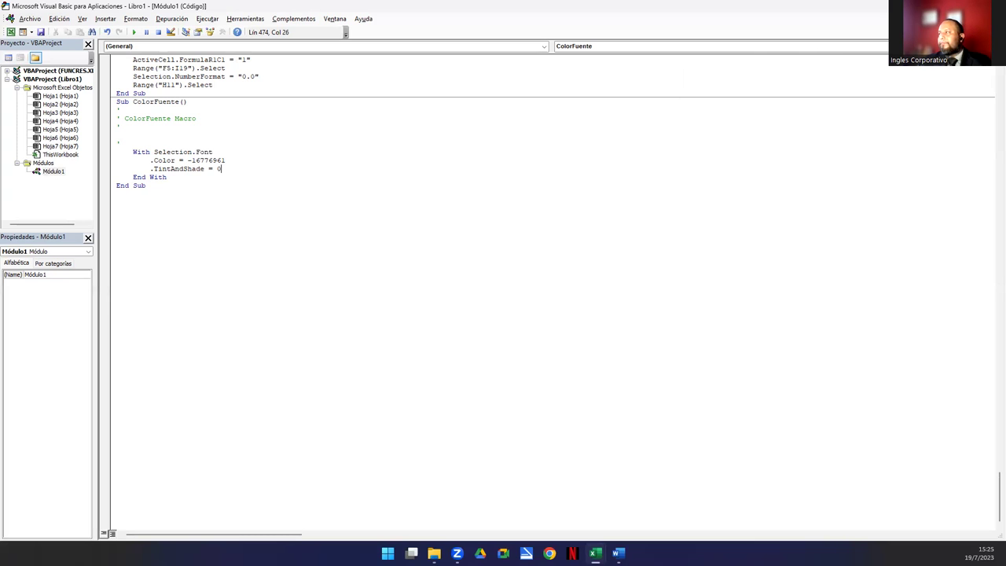
{"action": "key", "text": "alt+F11"}
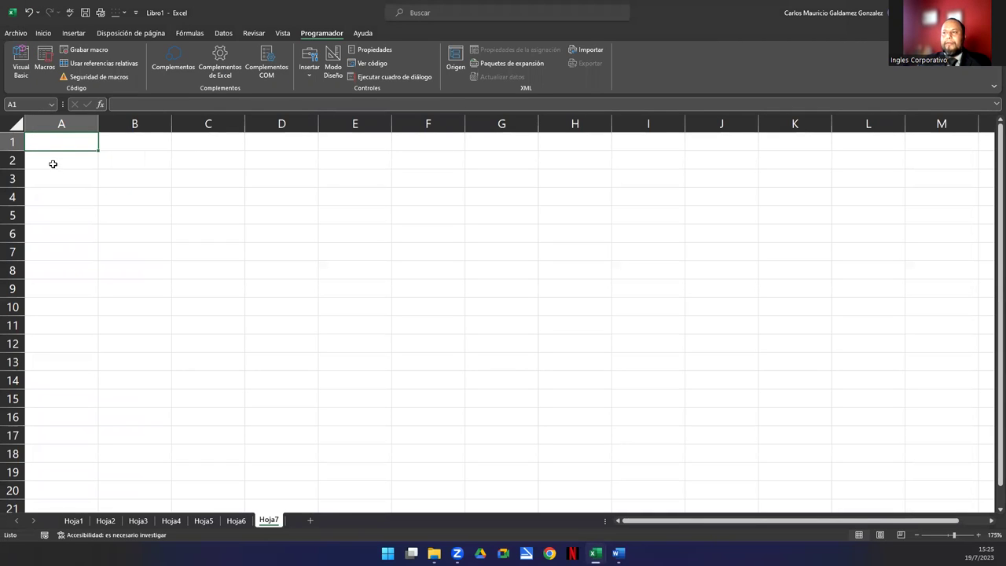
Step: Select cell A2 and start recording macro ColorFuente2, stored in This Workbook
{"action": "left_click", "coordinate": [55, 162]}
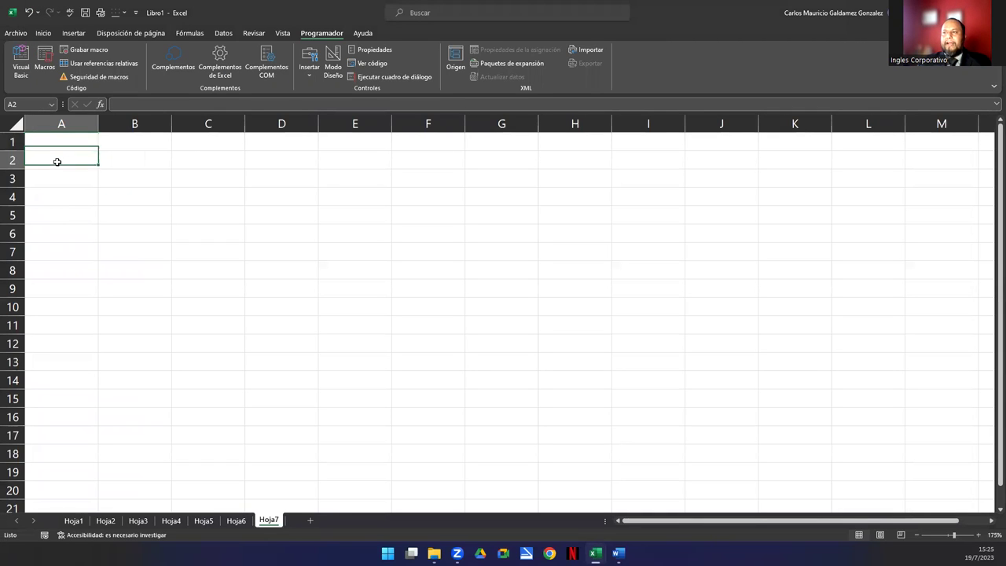
{"action": "left_click", "coordinate": [41, 33]}
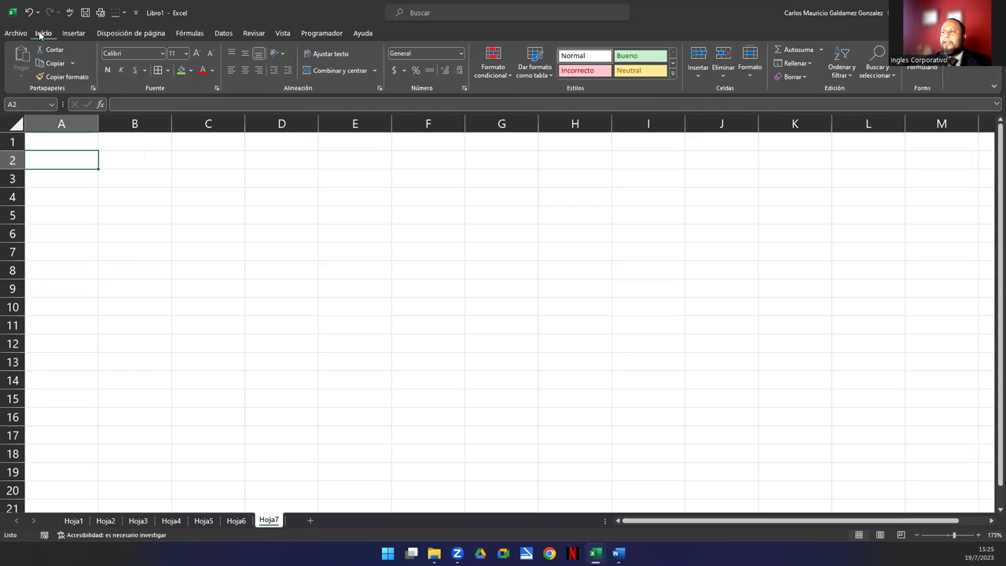
{"action": "left_click", "coordinate": [321, 33]}
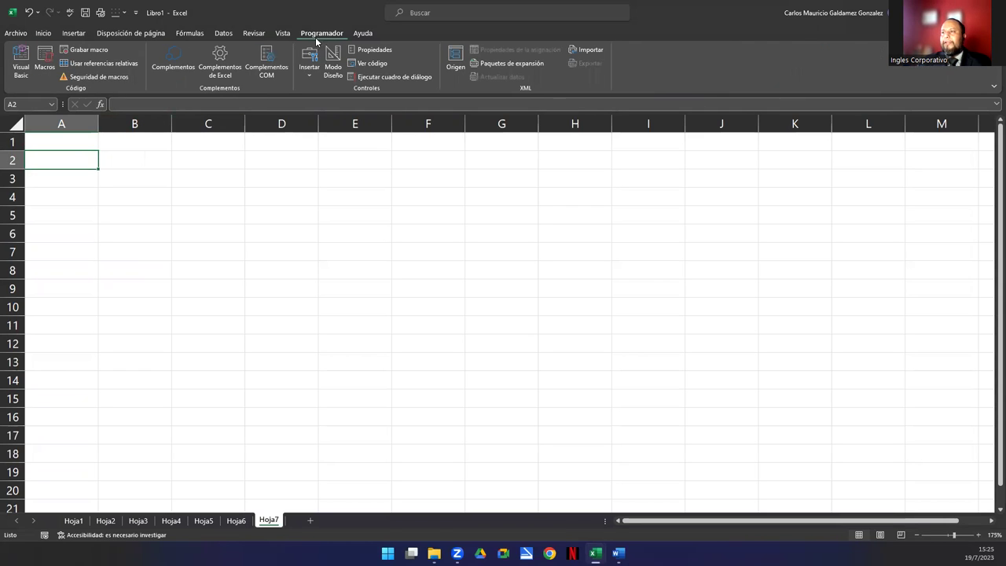
{"action": "left_click", "coordinate": [77, 51]}
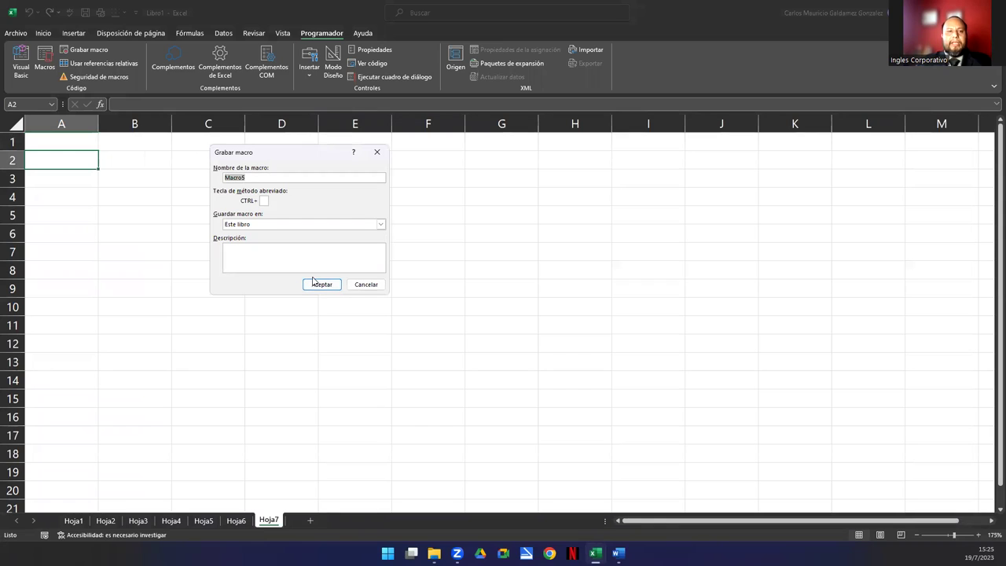
{"action": "type", "text": "ColorFuente2"}
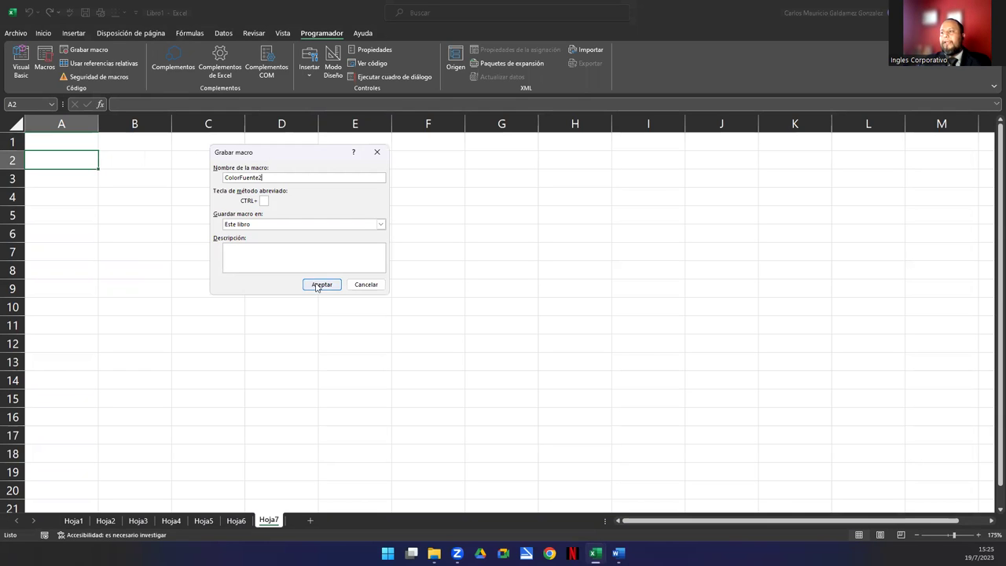
{"action": "left_click", "coordinate": [317, 287]}
{"action": "left_click", "coordinate": [43, 35]}
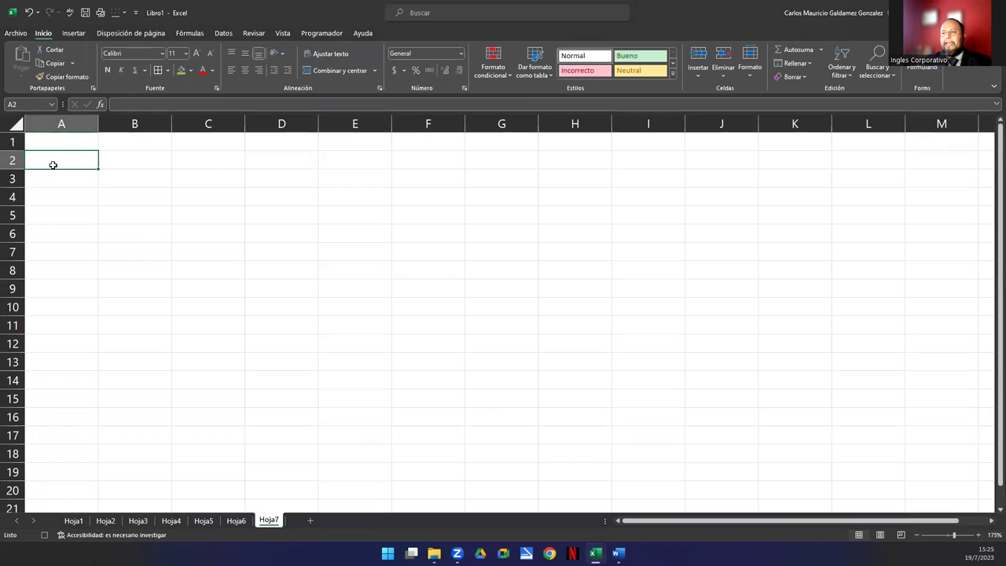
Step: Give cell A2 a green fill, a dark blue standard font colour and bold (Negrita)
{"action": "left_click", "coordinate": [180, 70]}
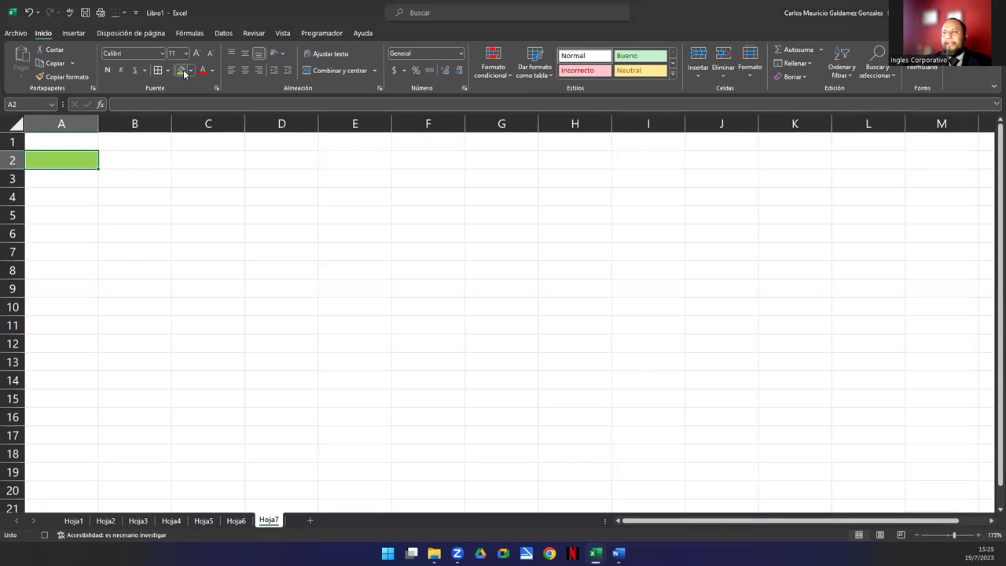
{"action": "left_click", "coordinate": [213, 70]}
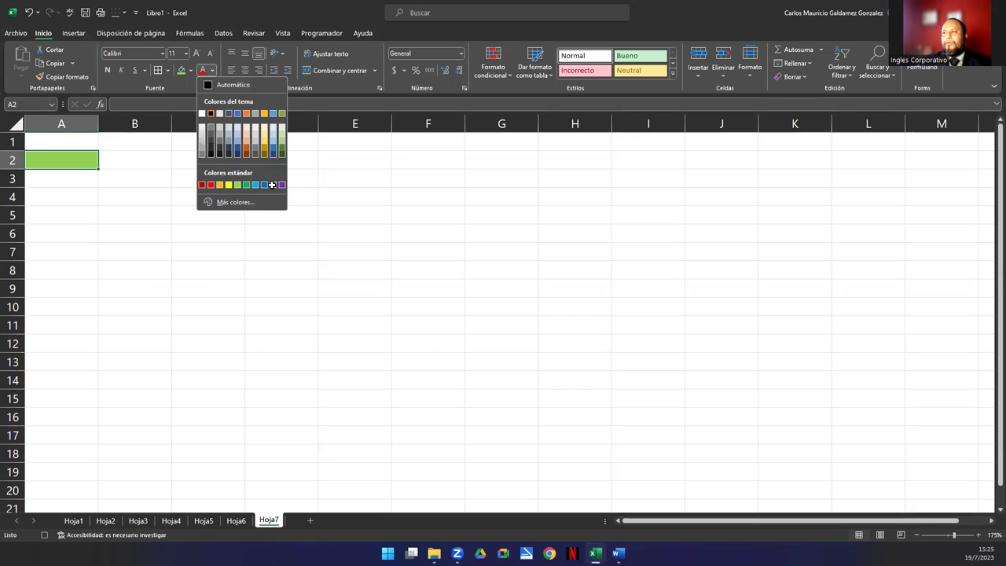
{"action": "left_click", "coordinate": [272, 185]}
{"action": "left_click", "coordinate": [108, 70]}
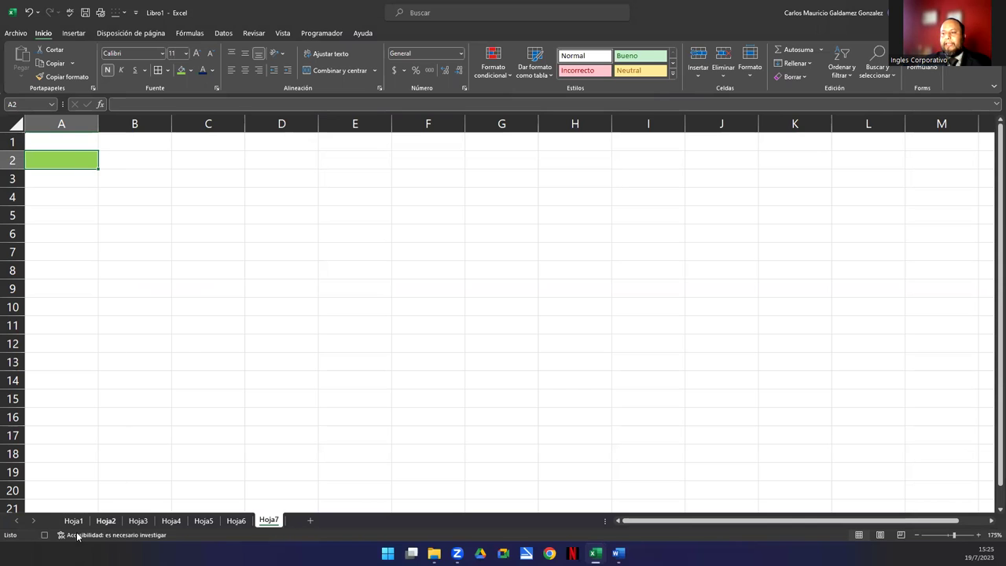
Step: Open the ColorFuente2 macro's code via Macros > Modificar
{"action": "left_click", "coordinate": [336, 34]}
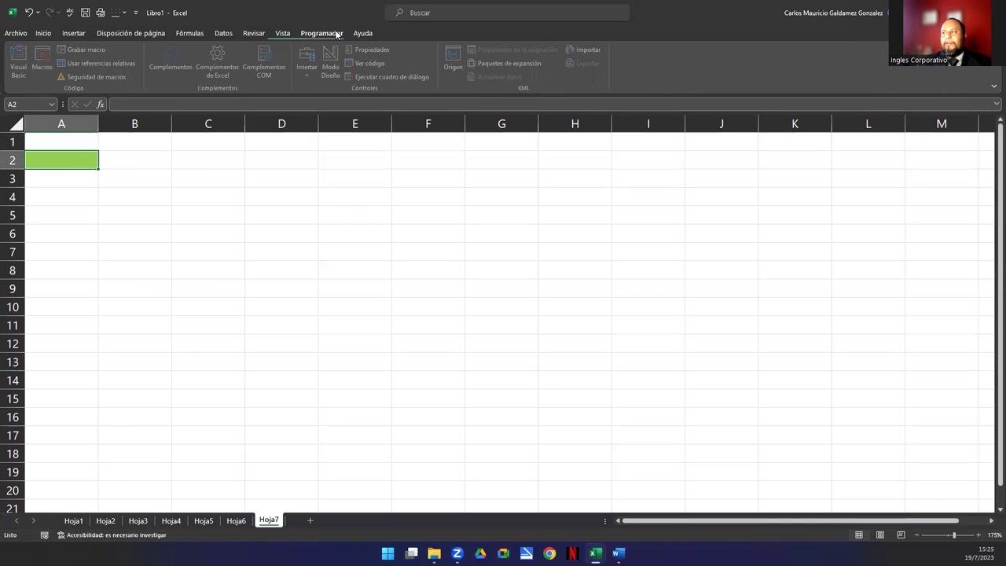
{"action": "left_click", "coordinate": [42, 62]}
{"action": "left_click", "coordinate": [242, 176]}
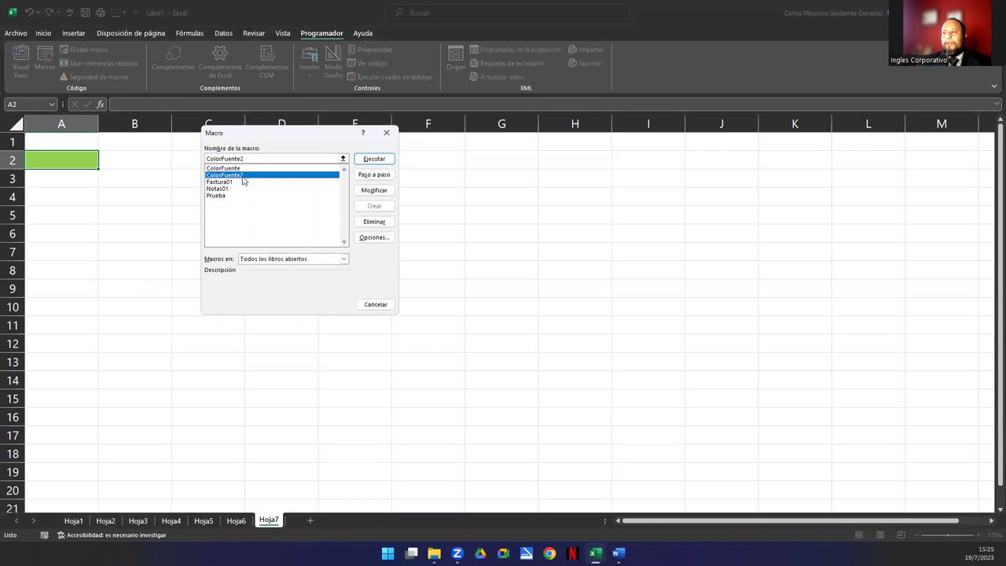
{"action": "left_click", "coordinate": [376, 191]}
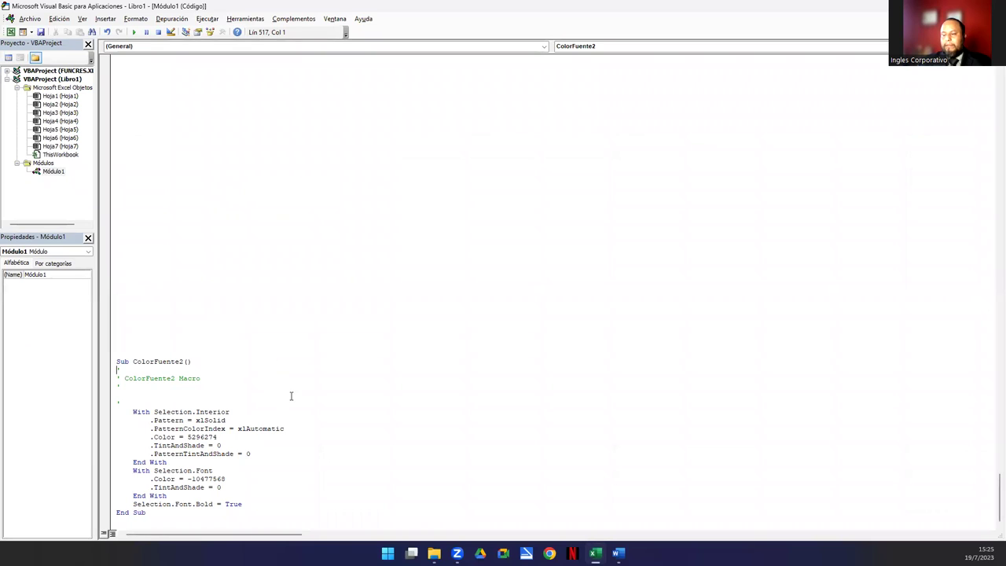
Step: Highlight the Interior fill block, its colour 5296274, the Selection.Font block and font colour -10477568
{"action": "left_click_drag", "start_coordinate": [132, 412], "coordinate": [250, 461]}
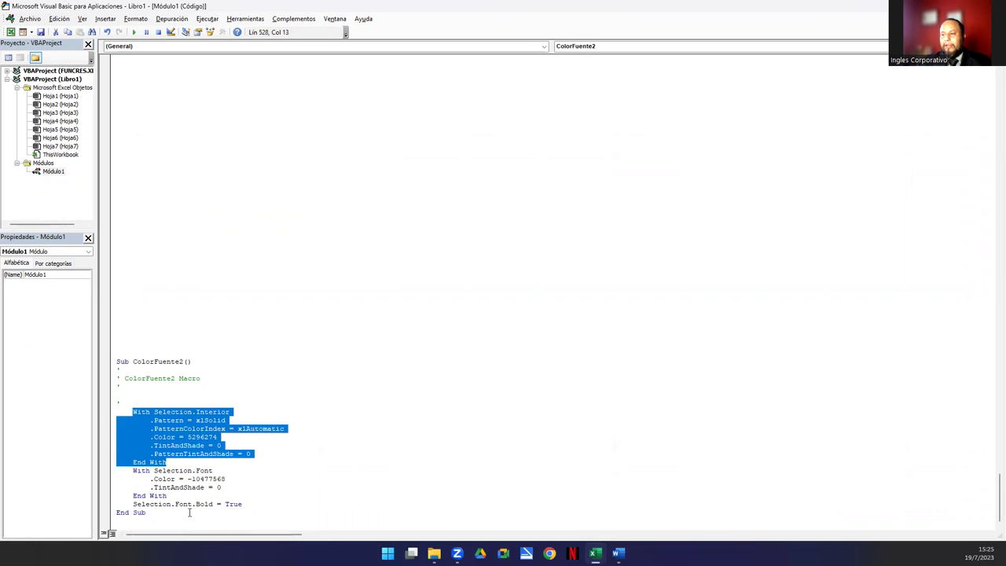
{"action": "left_click", "coordinate": [155, 428]}
{"action": "left_click_drag", "start_coordinate": [187, 437], "coordinate": [222, 437]}
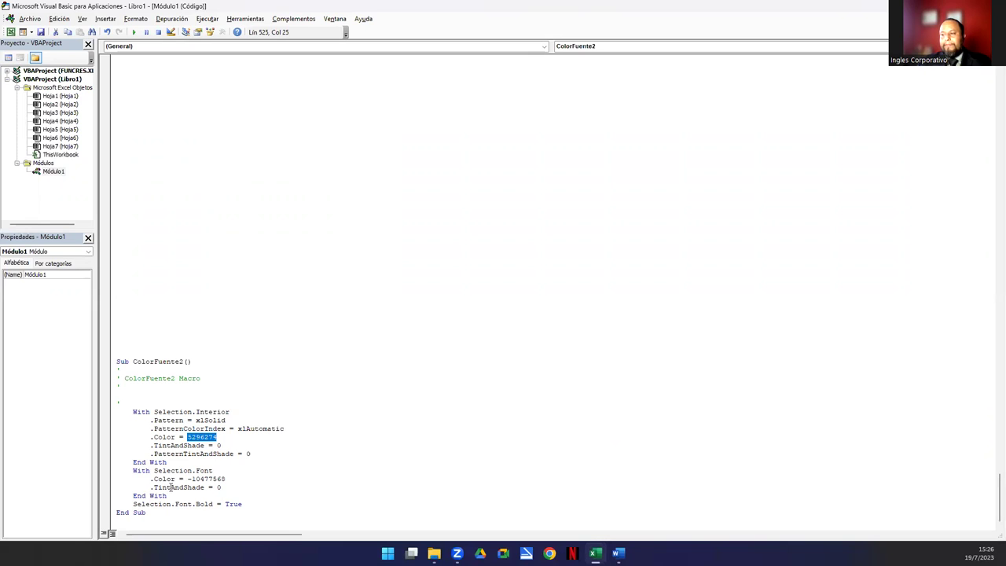
{"action": "left_click_drag", "start_coordinate": [154, 470], "coordinate": [213, 470]}
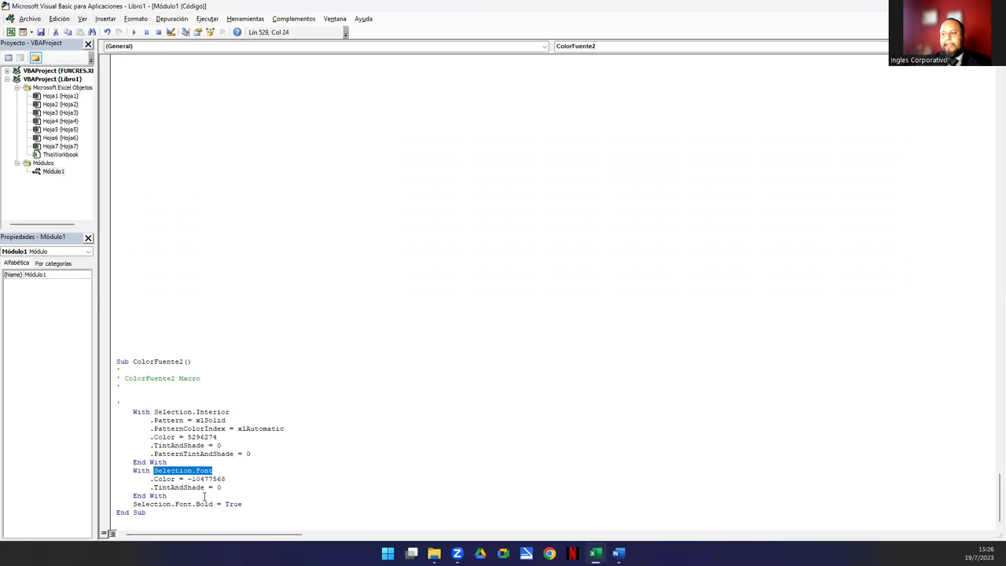
{"action": "left_click_drag", "start_coordinate": [187, 478], "coordinate": [226, 479]}
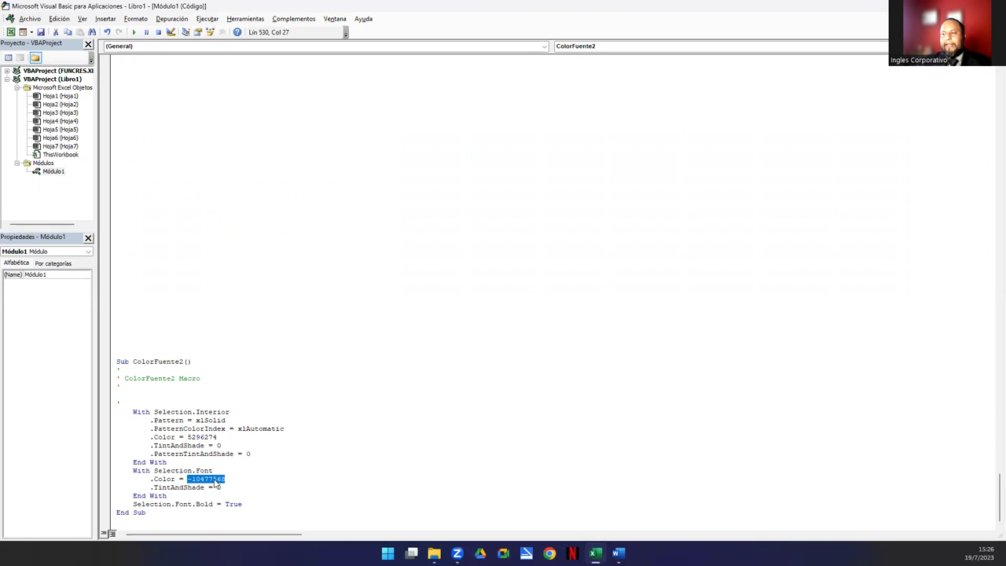
{"action": "scroll", "coordinate": [297, 424], "scroll_direction": "up", "scroll_amount": 6}
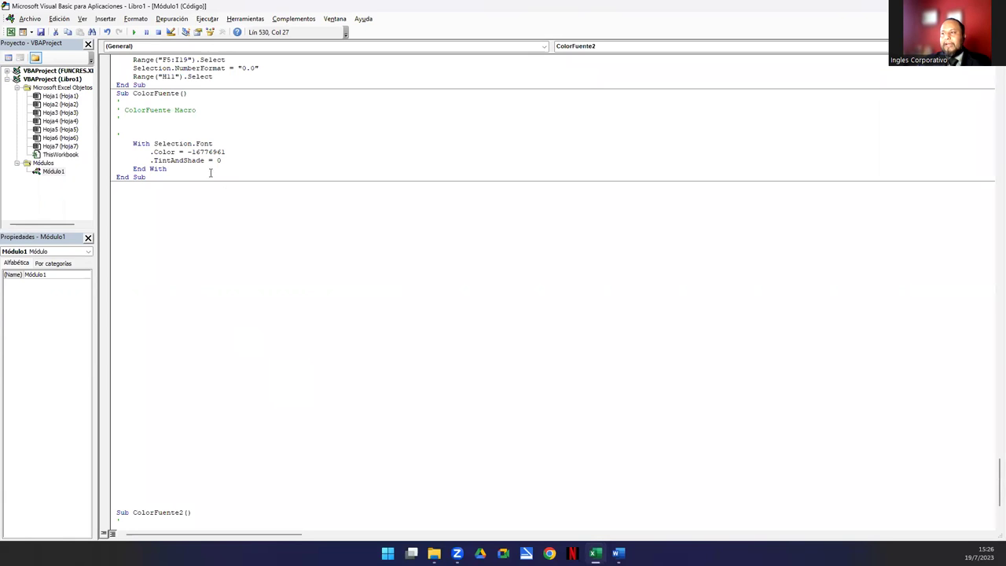
{"action": "left_click_drag", "start_coordinate": [188, 152], "coordinate": [227, 152]}
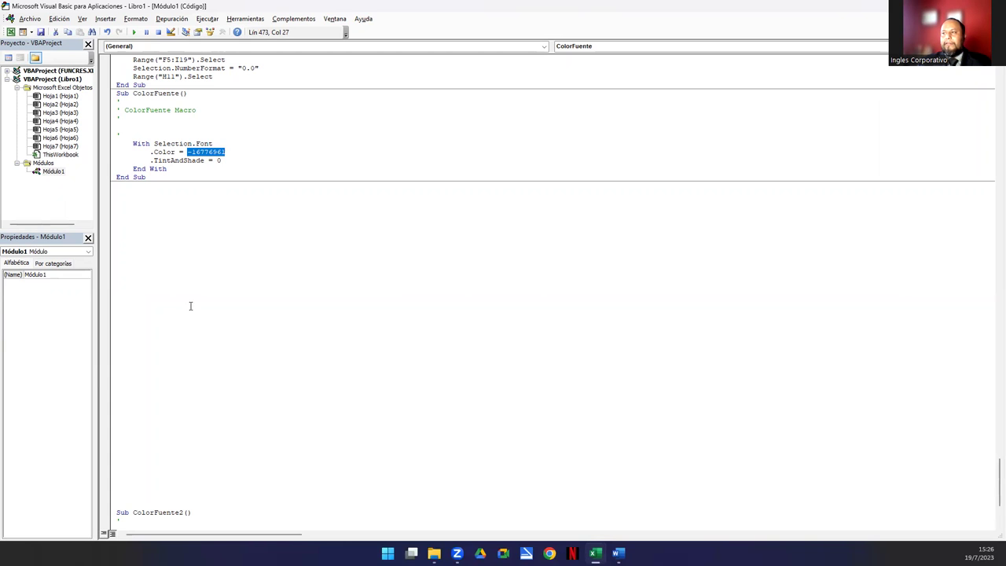
{"action": "scroll", "coordinate": [190, 305], "scroll_direction": "down", "scroll_amount": 4}
{"action": "scroll", "coordinate": [197, 330], "scroll_direction": "down", "scroll_amount": 2}
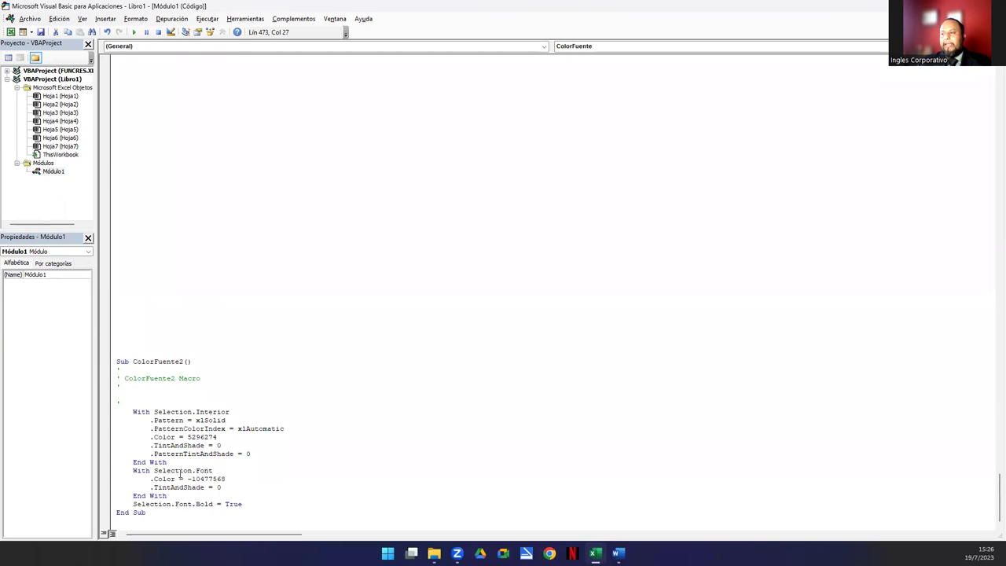
{"action": "left_click_drag", "start_coordinate": [189, 479], "coordinate": [234, 478]}
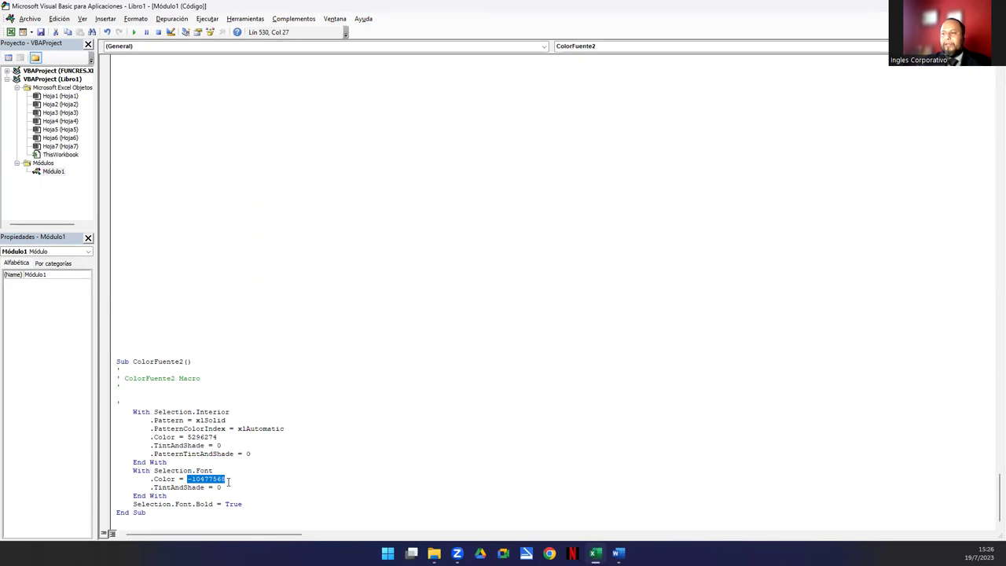
{"action": "left_click", "coordinate": [230, 481]}
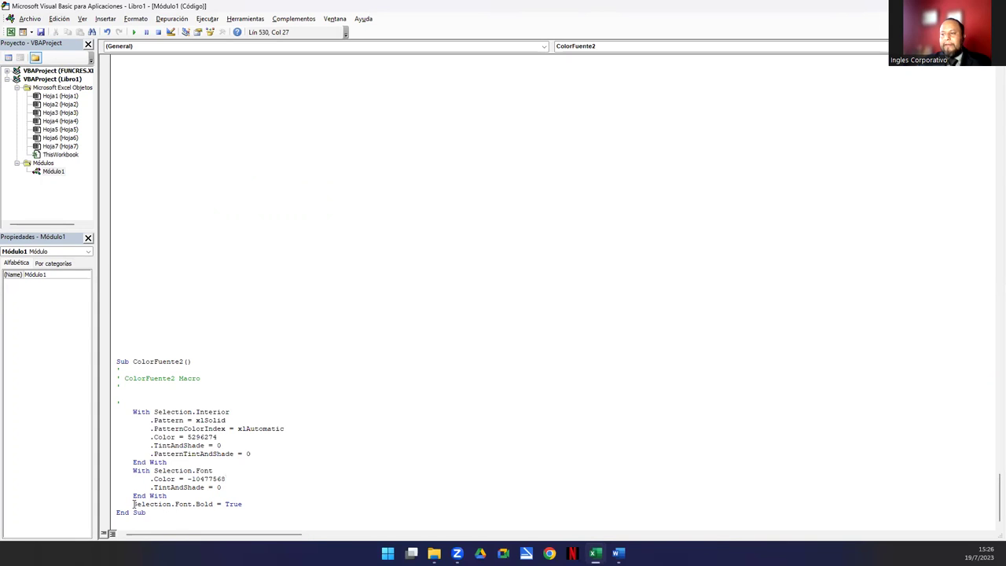
{"action": "left_click_drag", "start_coordinate": [132, 503], "coordinate": [248, 504]}
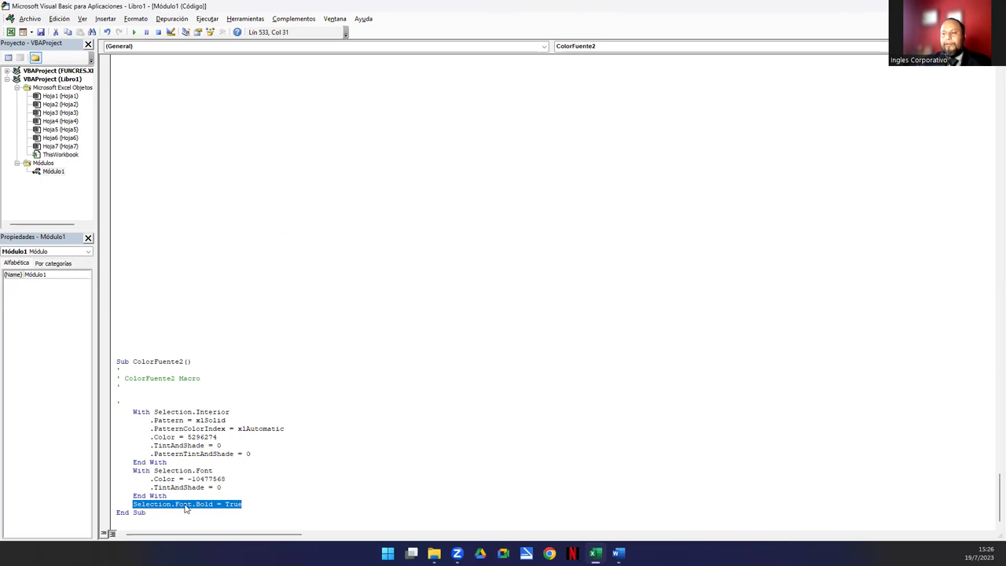
{"action": "left_click", "coordinate": [132, 505]}
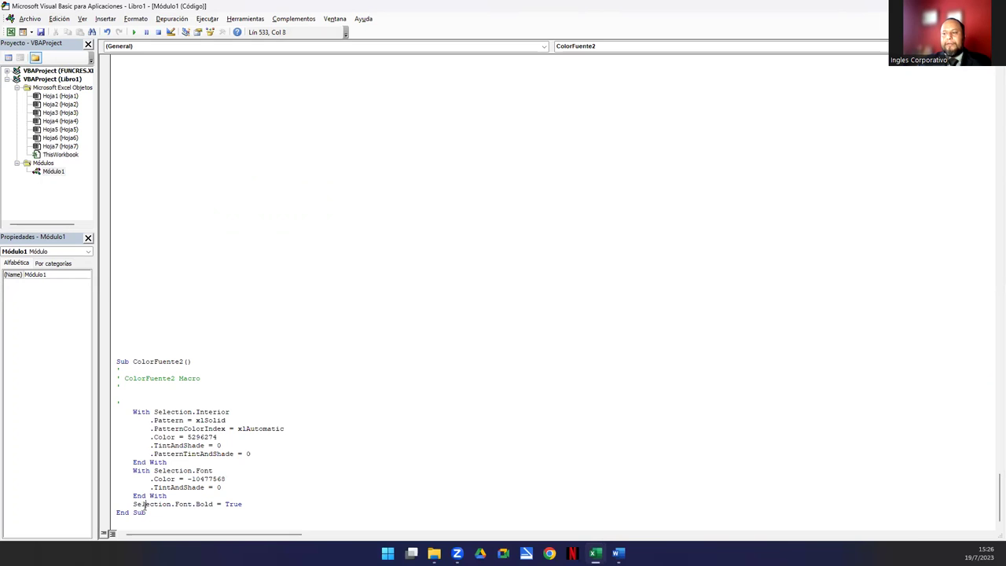
Step: Highlight Selection.Font.Bold = True, compare both macros, and return to Excel with Alt+F11
{"action": "left_click_drag", "start_coordinate": [132, 506], "coordinate": [252, 495]}
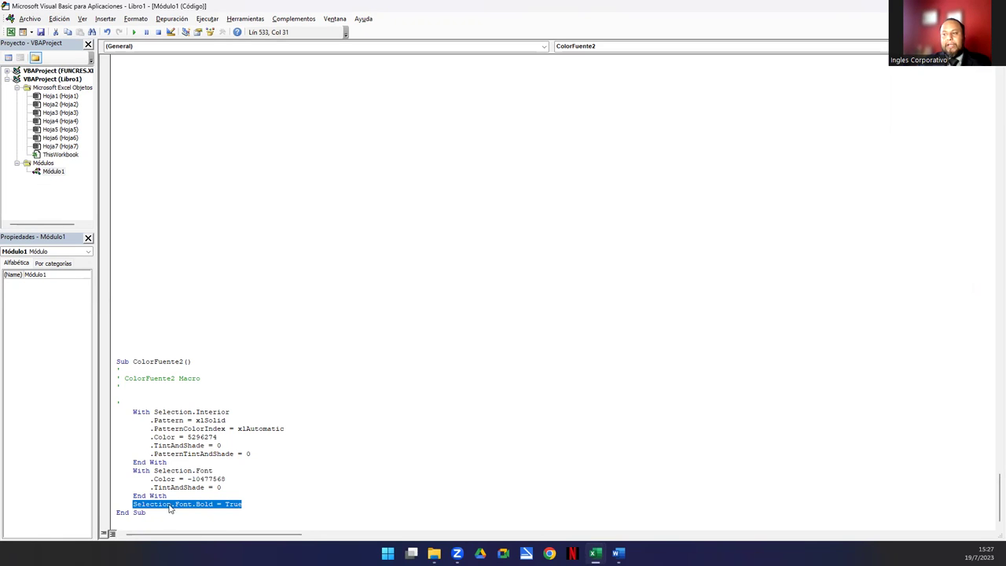
{"action": "double_click", "coordinate": [232, 505]}
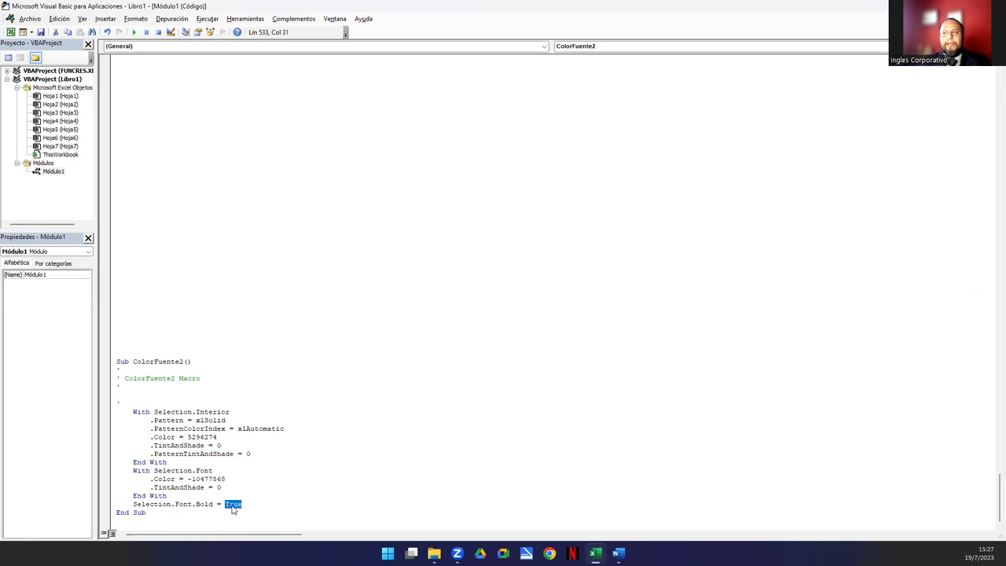
{"action": "scroll", "coordinate": [229, 412], "scroll_direction": "up", "scroll_amount": 4}
{"action": "scroll", "coordinate": [236, 406], "scroll_direction": "up", "scroll_amount": 2}
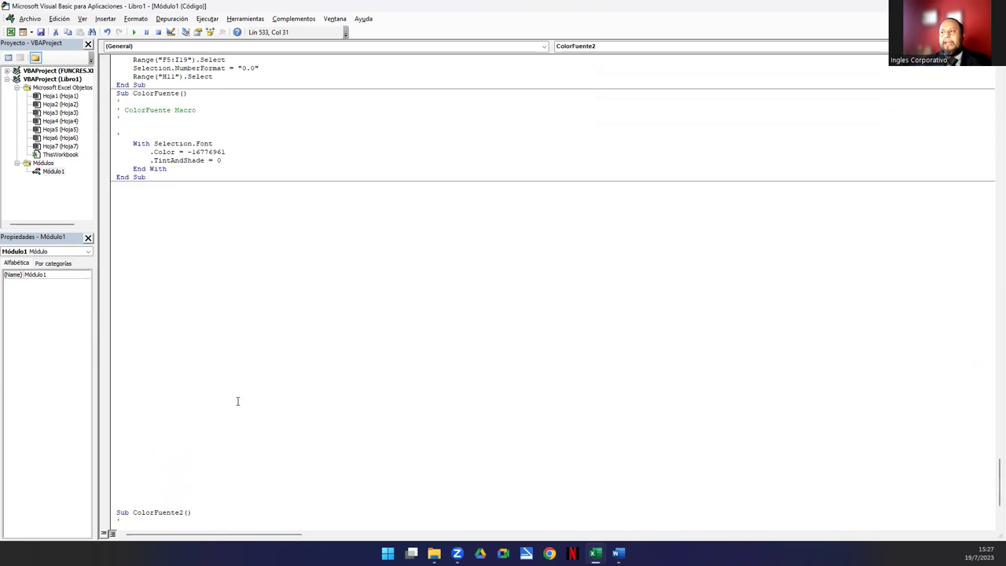
{"action": "scroll", "coordinate": [204, 318], "scroll_direction": "down", "scroll_amount": 1}
{"action": "scroll", "coordinate": [211, 322], "scroll_direction": "down", "scroll_amount": 5}
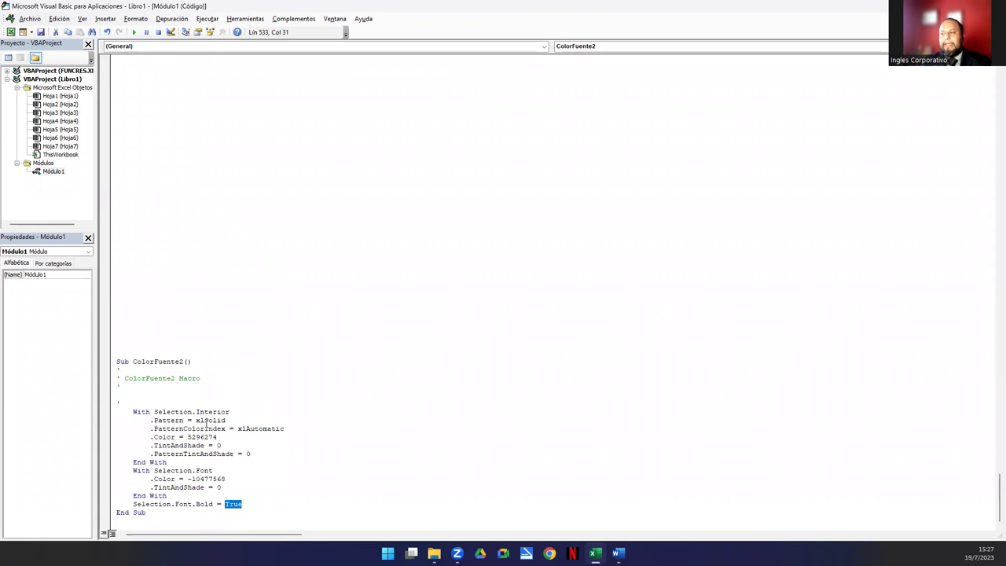
{"action": "scroll", "coordinate": [331, 449], "scroll_direction": "up", "scroll_amount": 3}
{"action": "scroll", "coordinate": [321, 451], "scroll_direction": "up", "scroll_amount": 3}
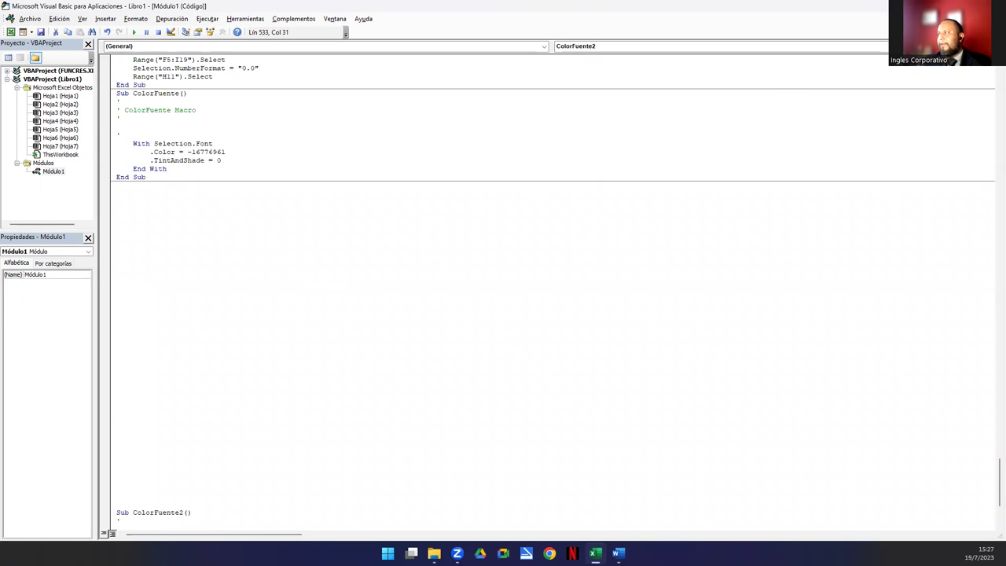
{"action": "key", "text": "alt+F11"}
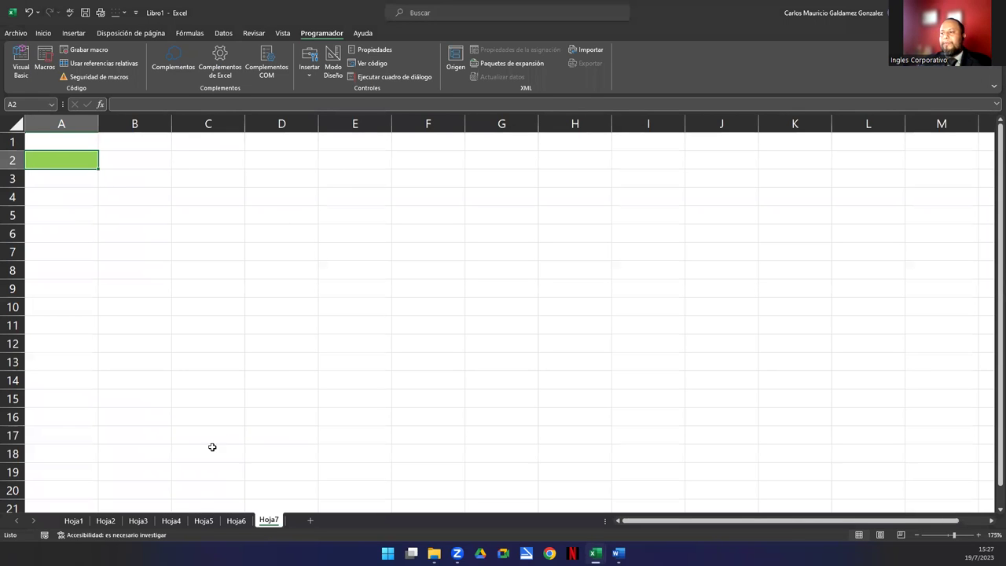
Step: Add sheet Hoja8 and run the ColorFuente2 macro so cell A1 gets a green fill
{"action": "left_click", "coordinate": [310, 521]}
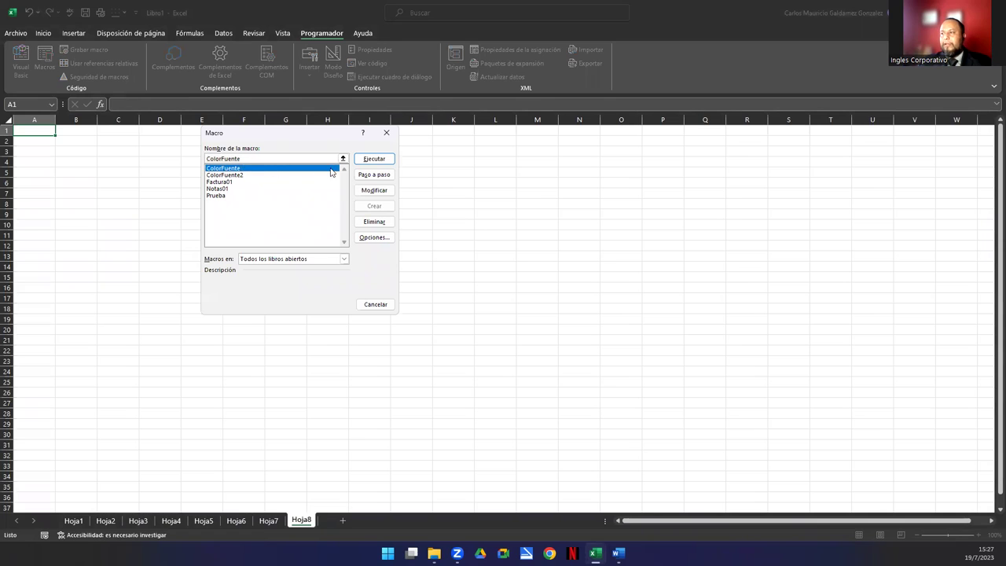
{"action": "left_click", "coordinate": [389, 159]}
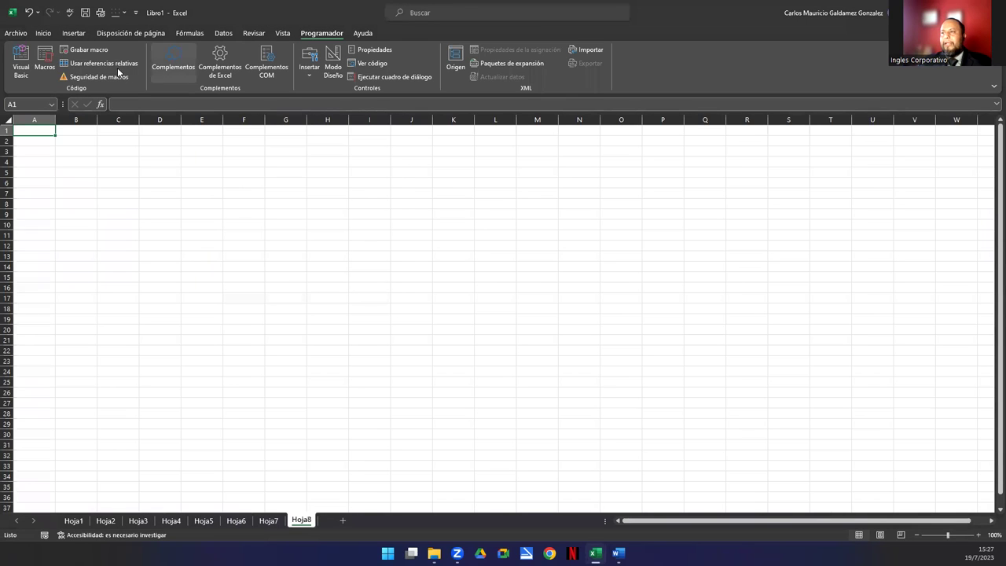
{"action": "key", "text": "alt+F8"}
{"action": "left_click", "coordinate": [232, 175]}
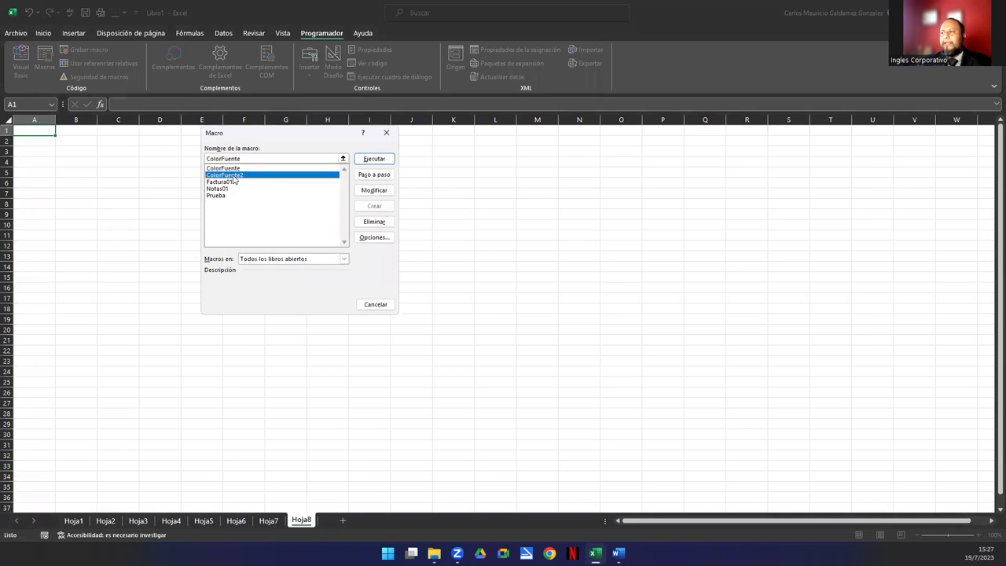
{"action": "left_click", "coordinate": [382, 160]}
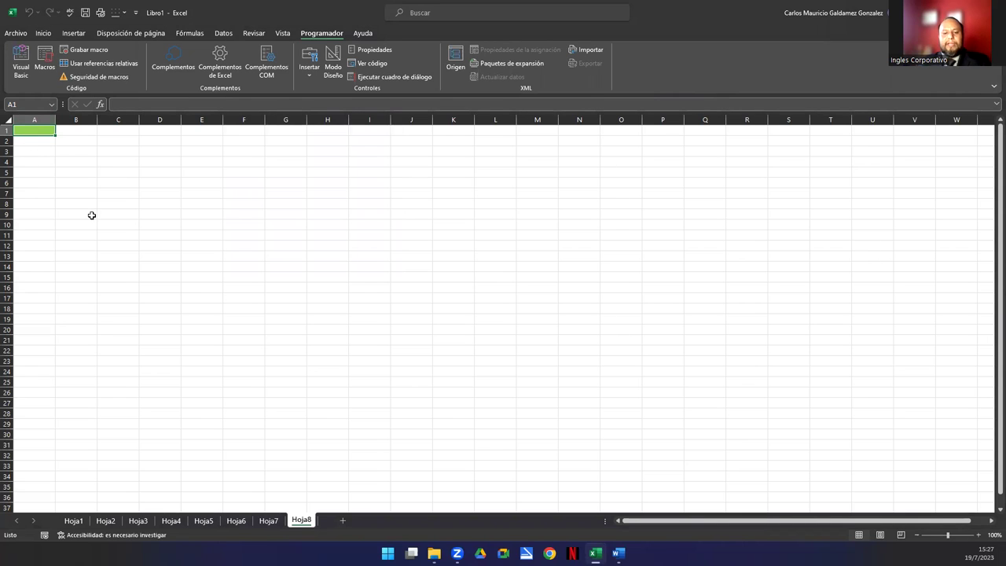
Step: Enter 'Hola' in A1 and zoom in to confirm its bold dark text on green
{"action": "type", "text": "Hola"}
{"action": "key", "text": "Return"}
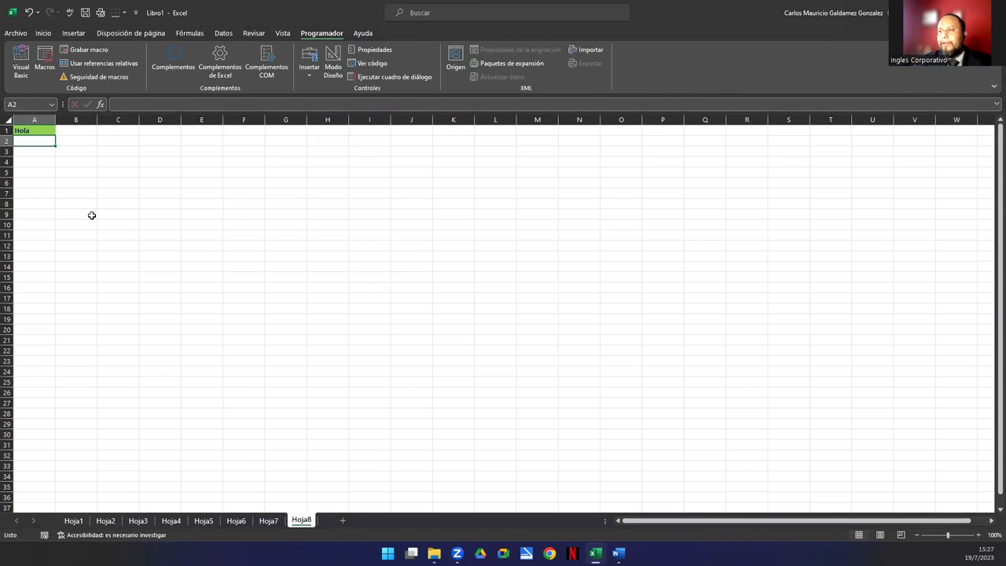
{"action": "scroll", "coordinate": [98, 210], "scroll_direction": "up", "scroll_amount": 5}
{"action": "scroll", "coordinate": [101, 209], "scroll_direction": "up", "scroll_amount": 3}
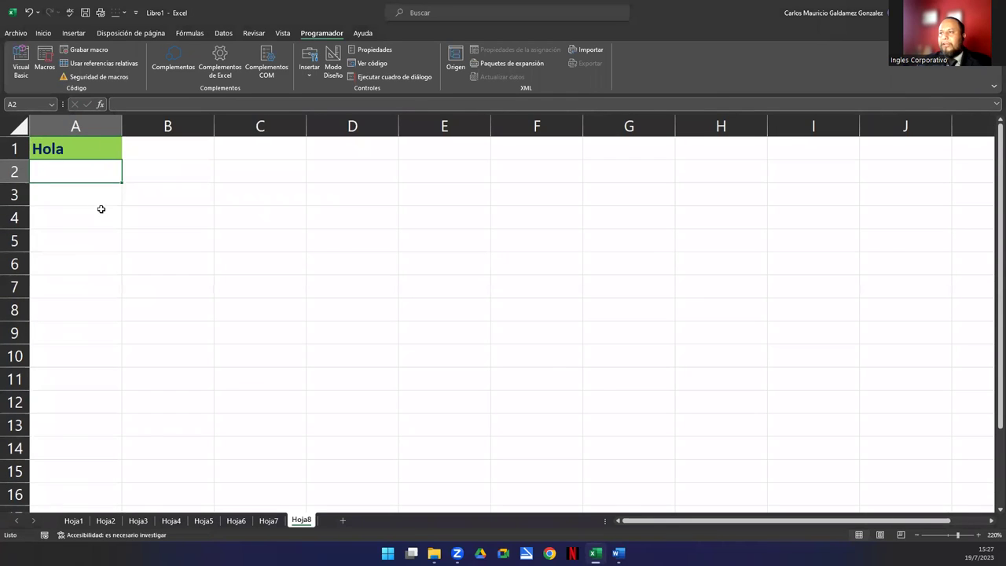
{"action": "left_click", "coordinate": [67, 151]}
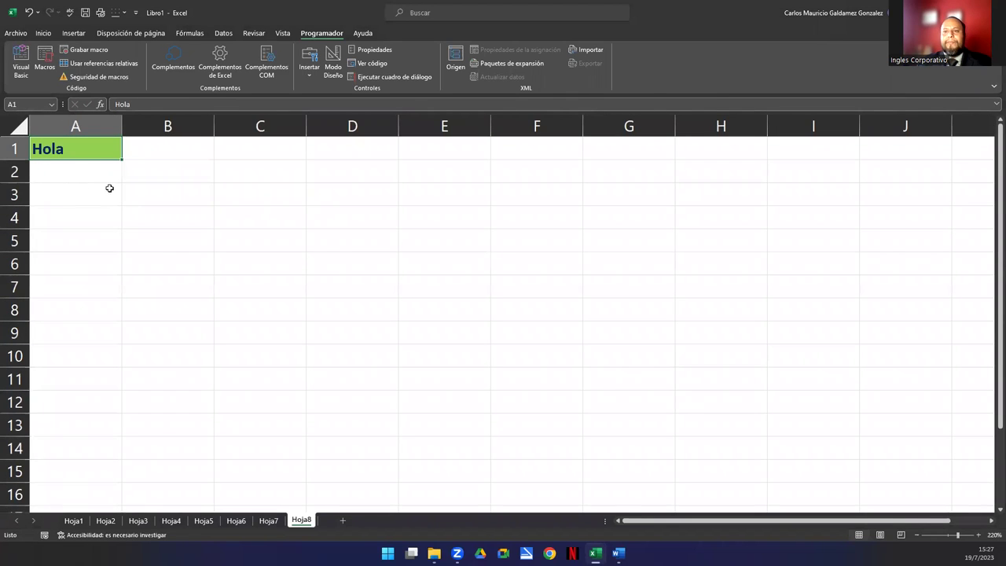